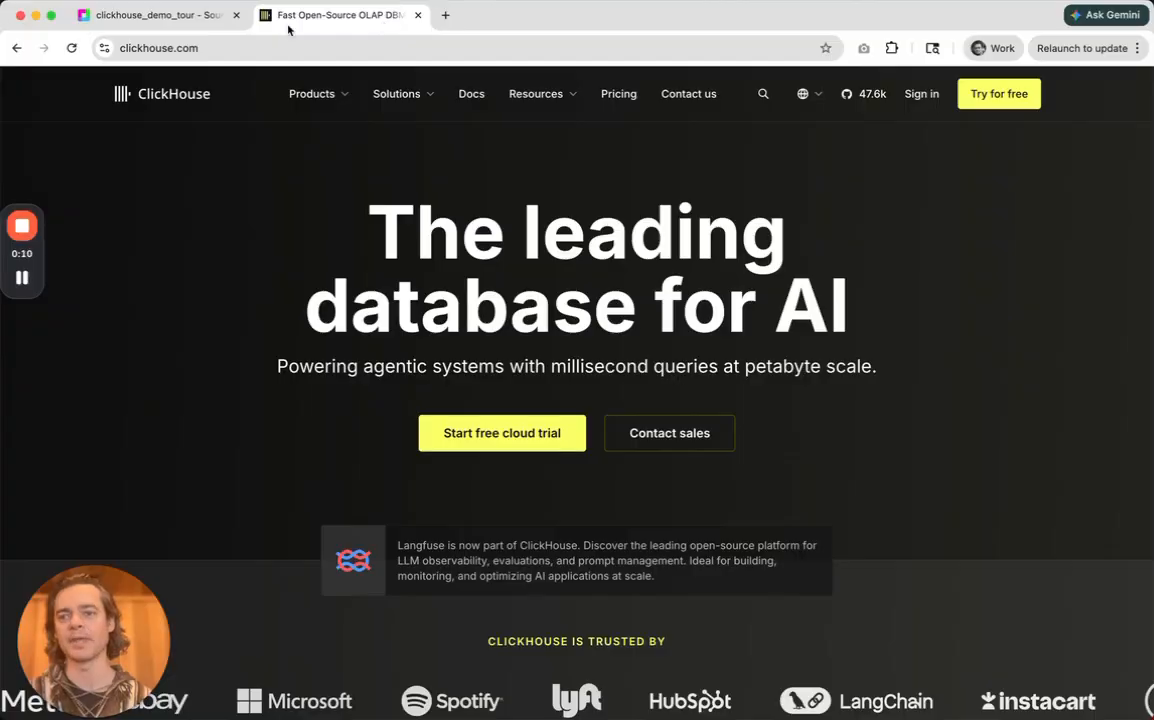
Switch to the clickhouse_demo_tour workbook and open its list of data sources.
left_click(120, 16)
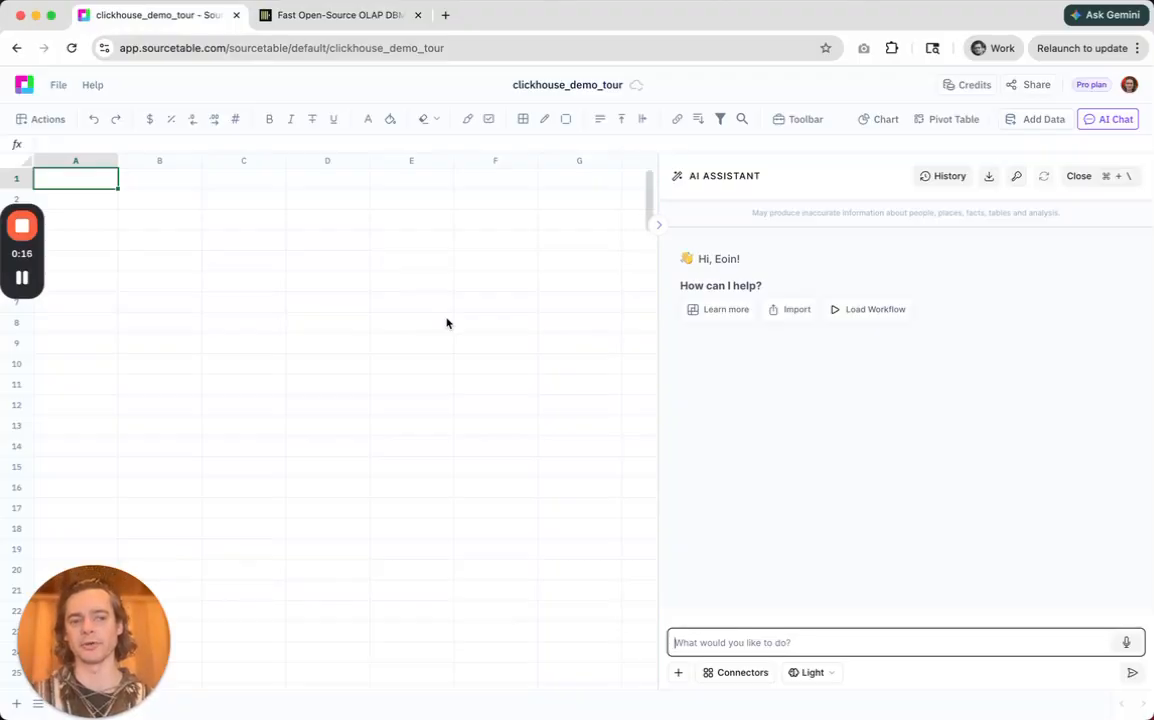
left_click(1019, 123)
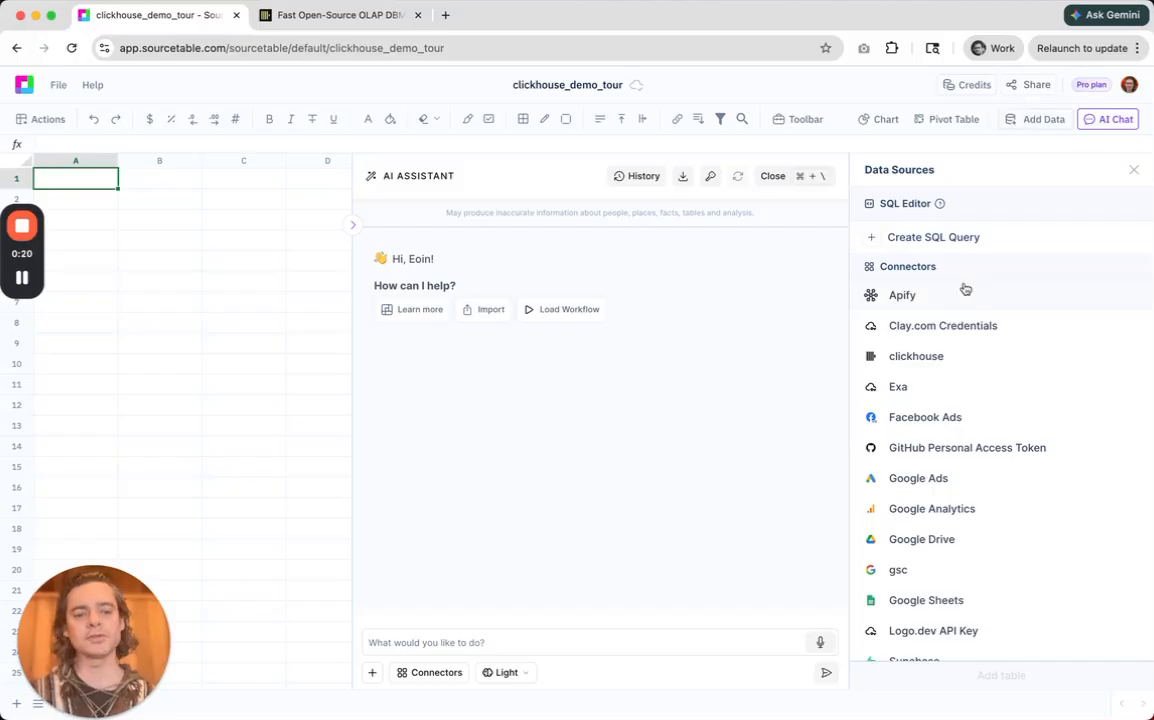
Search the new connectors for "click", view the ClickHouse setup form, and close it without completing the setup.
scroll(966, 288, "down", 5)
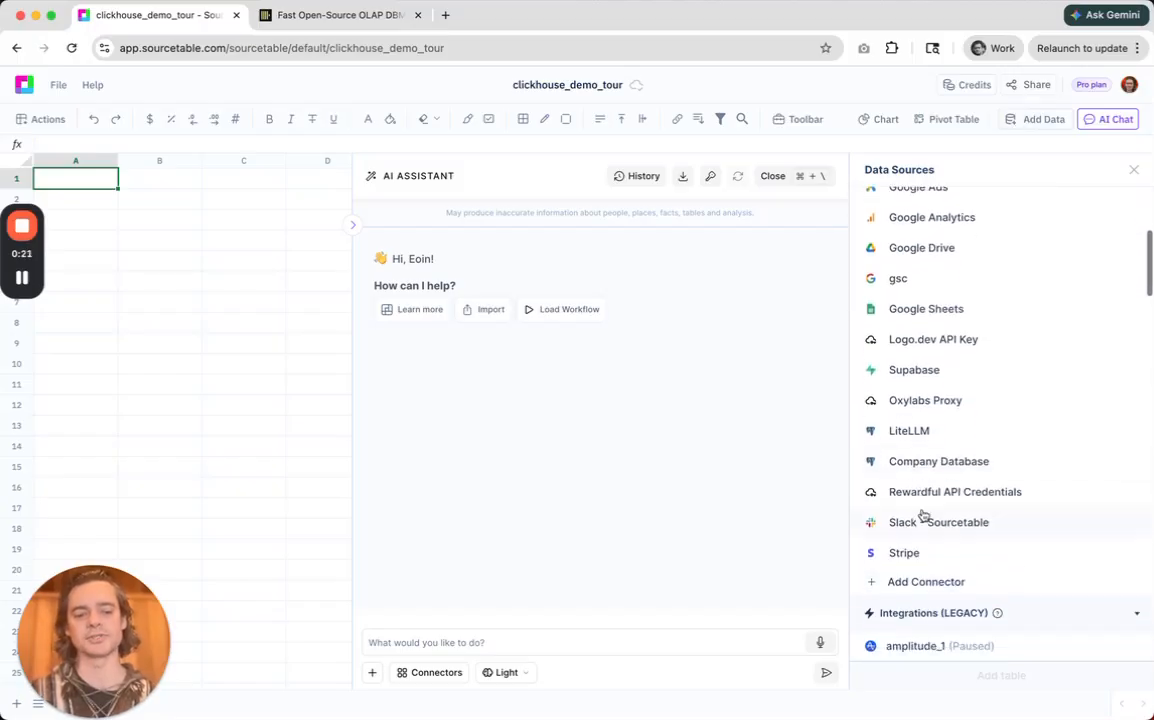
left_click(915, 582)
left_click(763, 234)
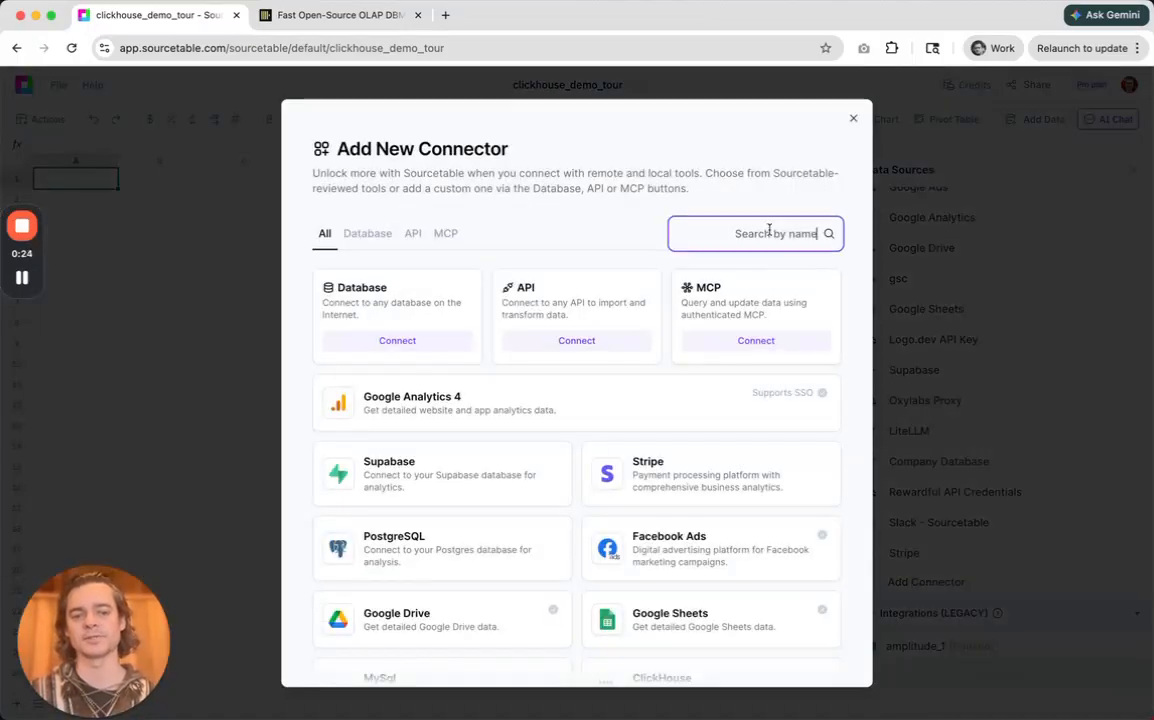
type("click")
left_click(490, 300)
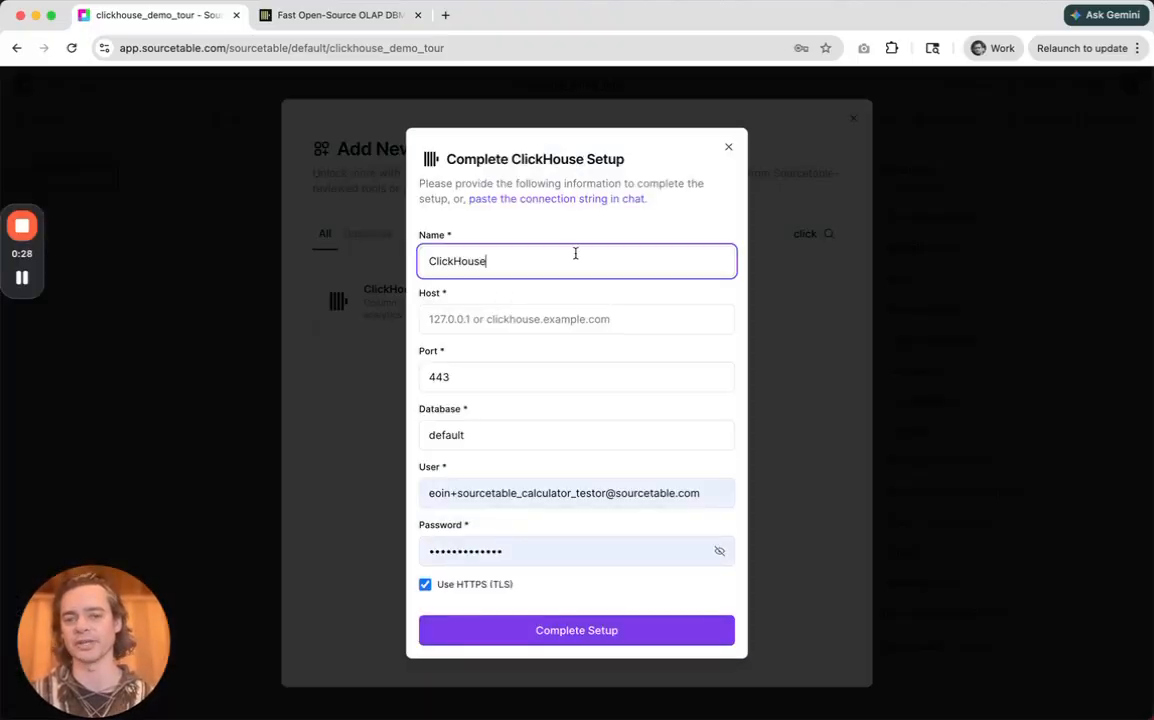
left_click(729, 147)
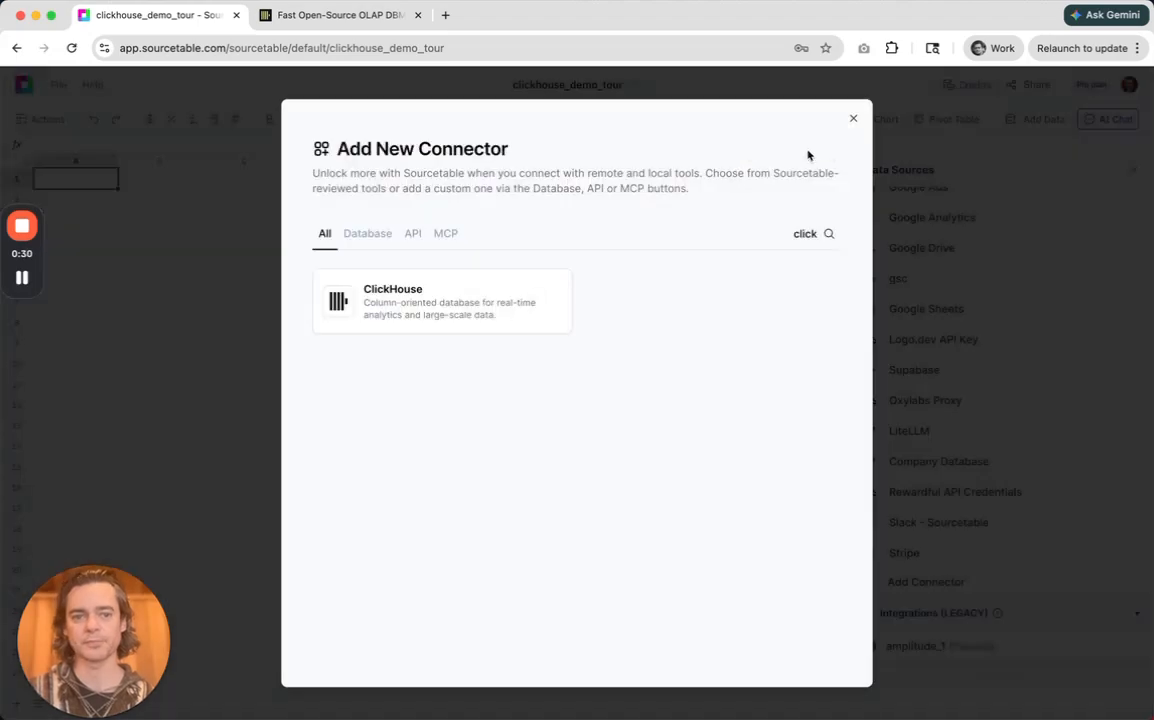
left_click(854, 119)
View the blank editor for a new SQL query and close it without entering anything.
scroll(1030, 376, "up", 5)
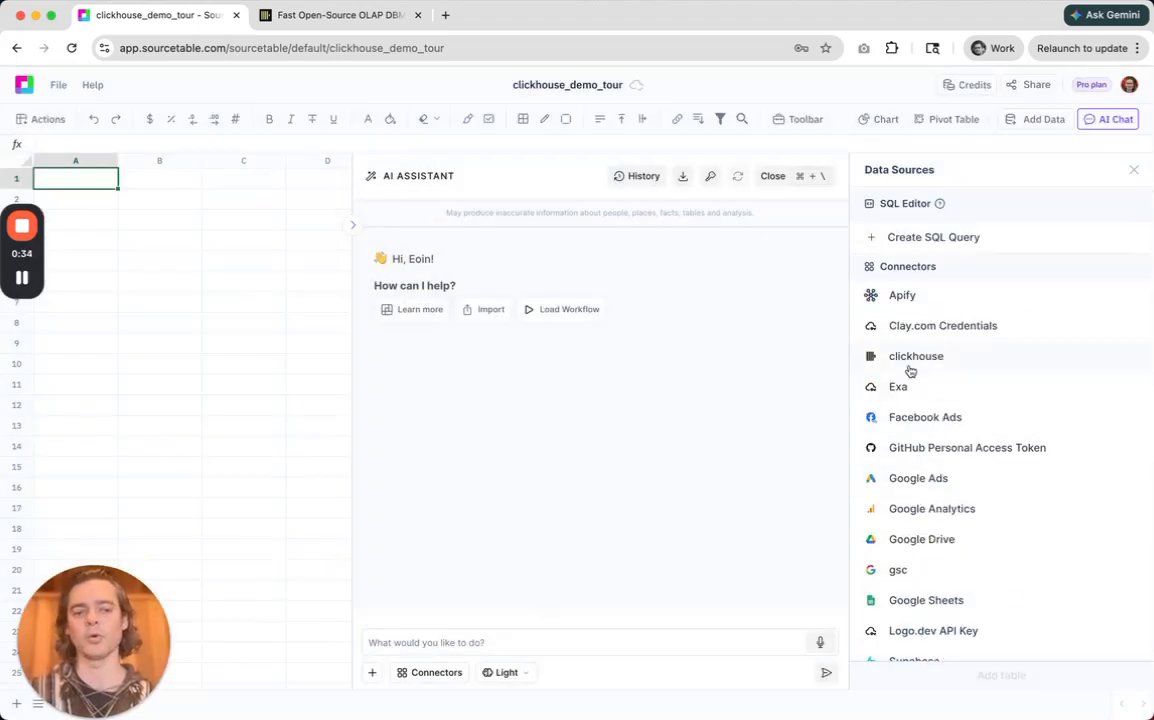
left_click(938, 240)
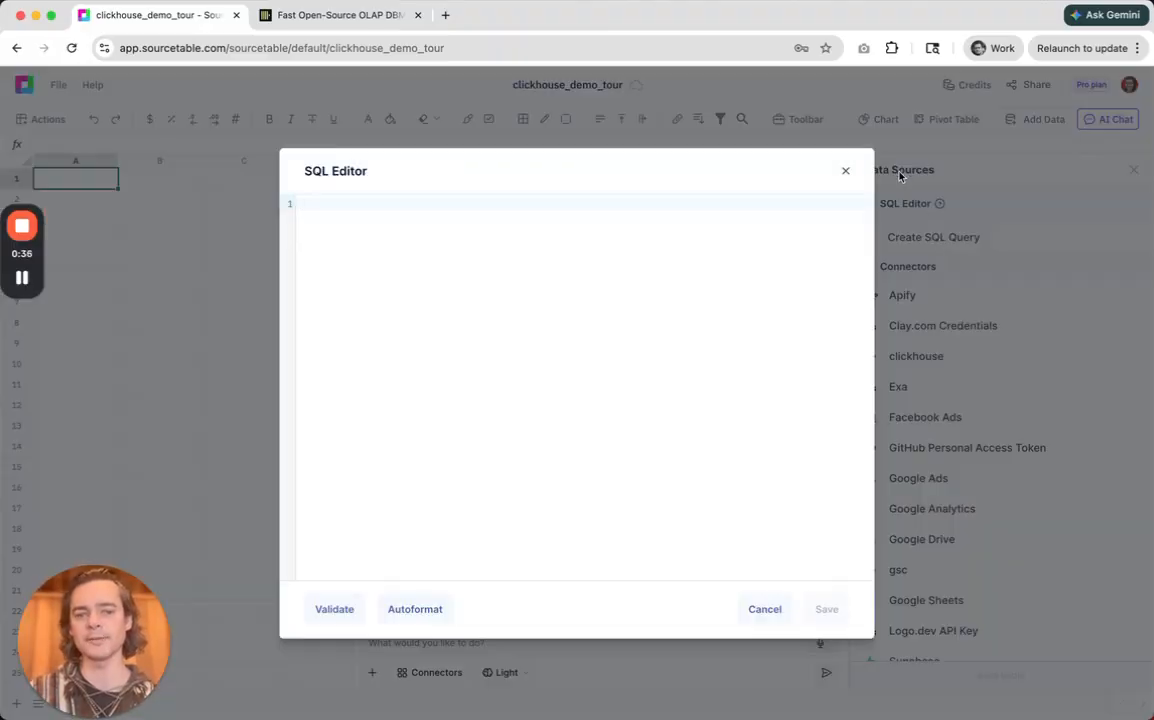
left_click(846, 171)
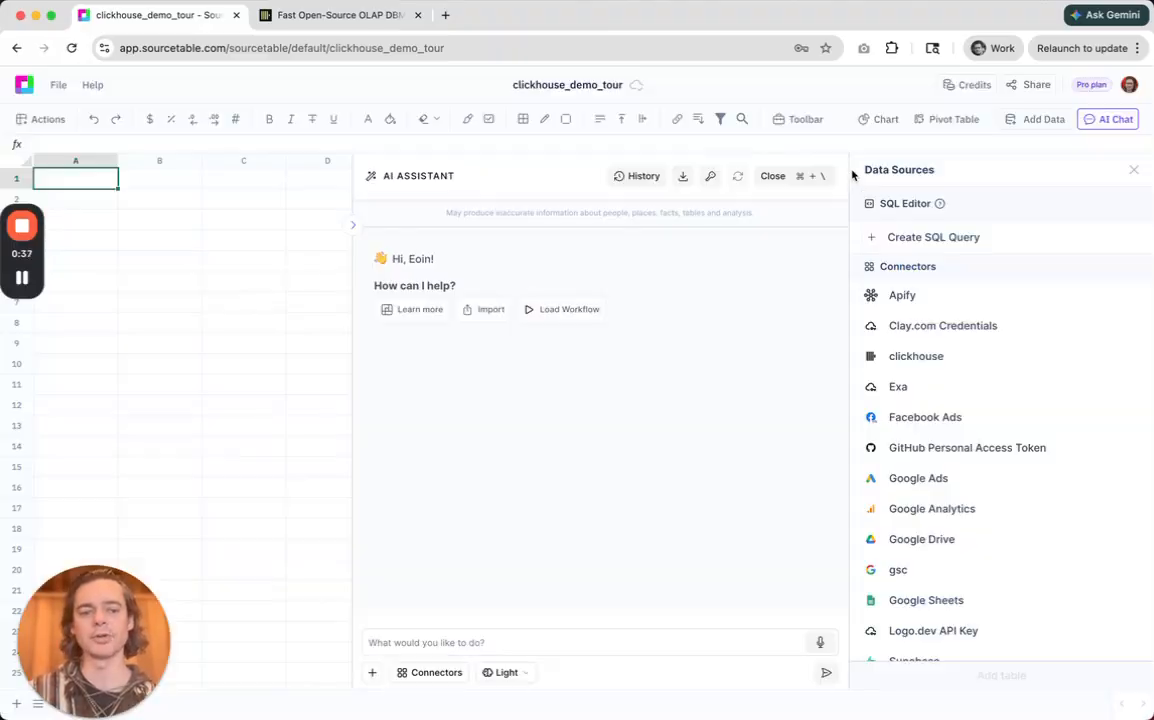
Find the events table in the clickhouse connector by searching "even" and add it to the sheet with all its columns.
left_click(948, 366)
left_click(920, 201)
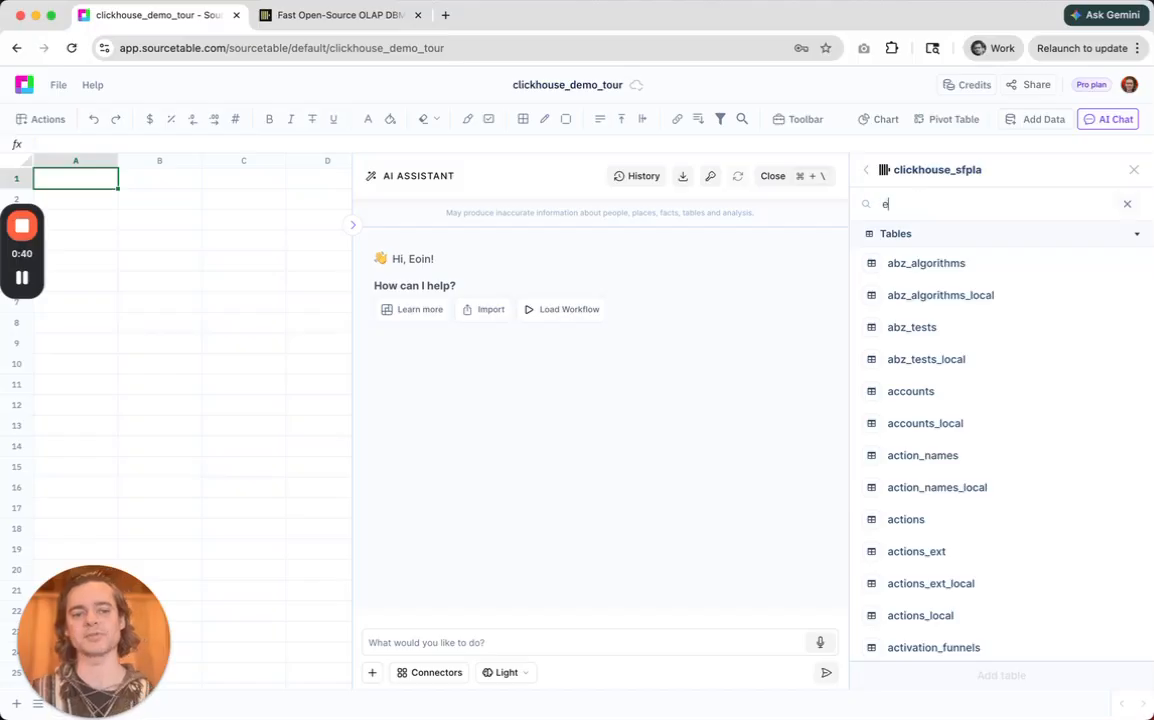
type("even")
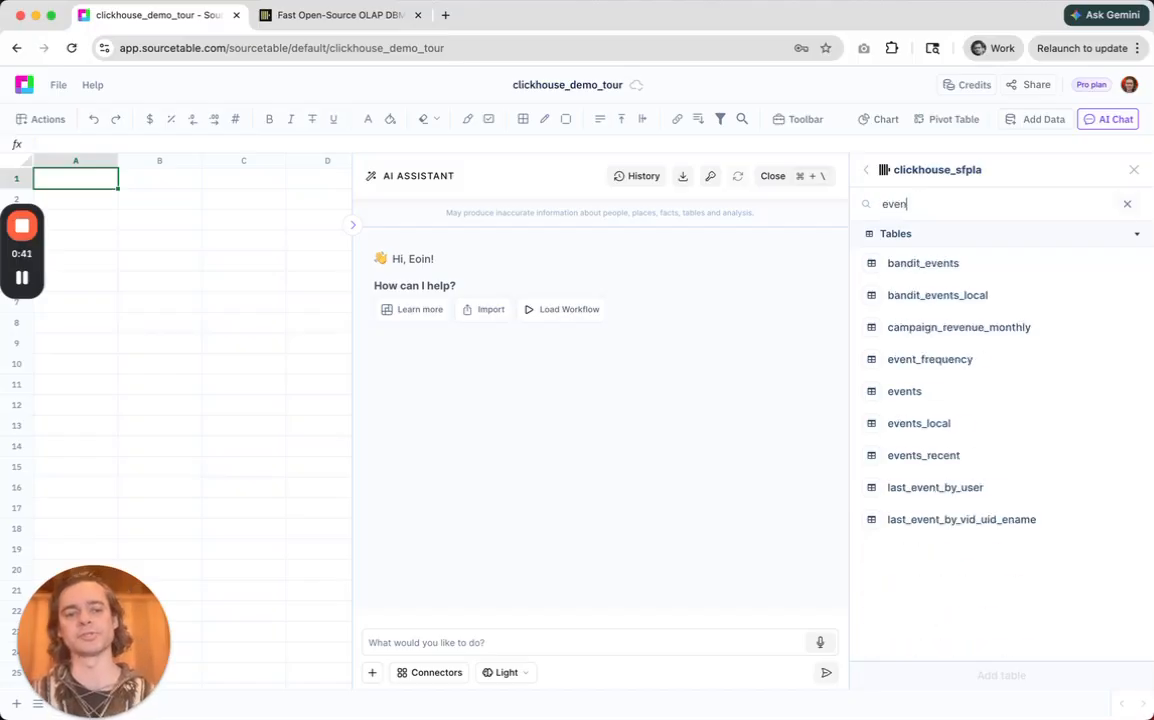
left_click(918, 393)
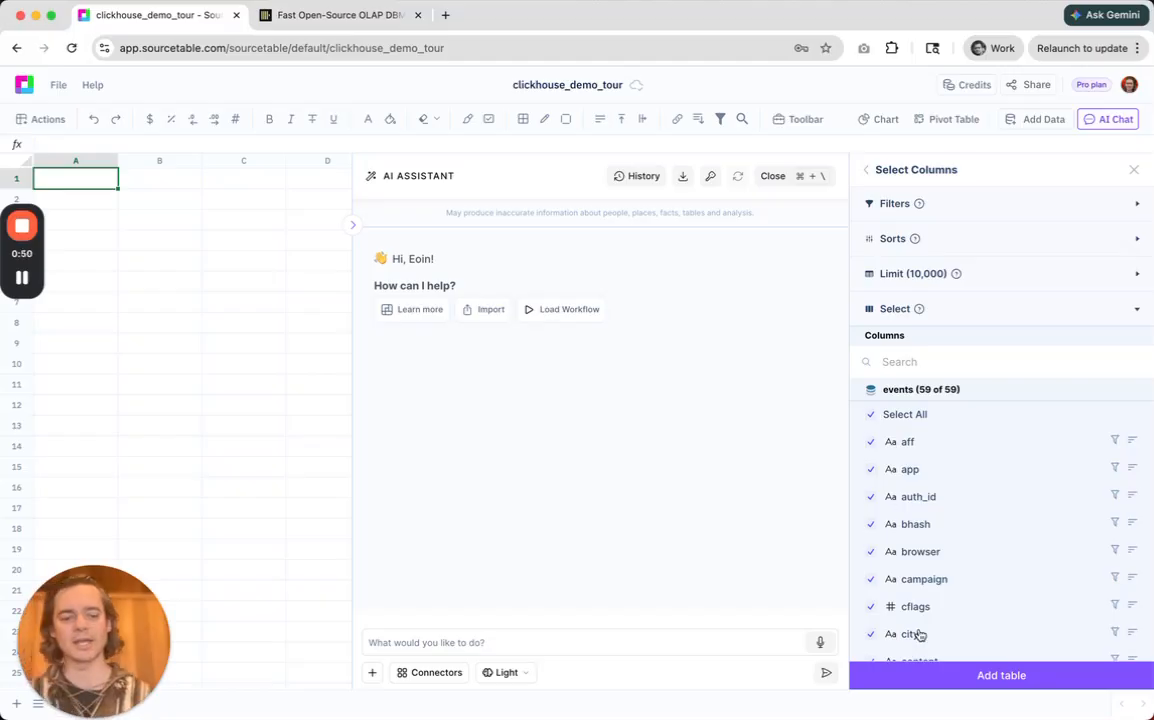
left_click(920, 679)
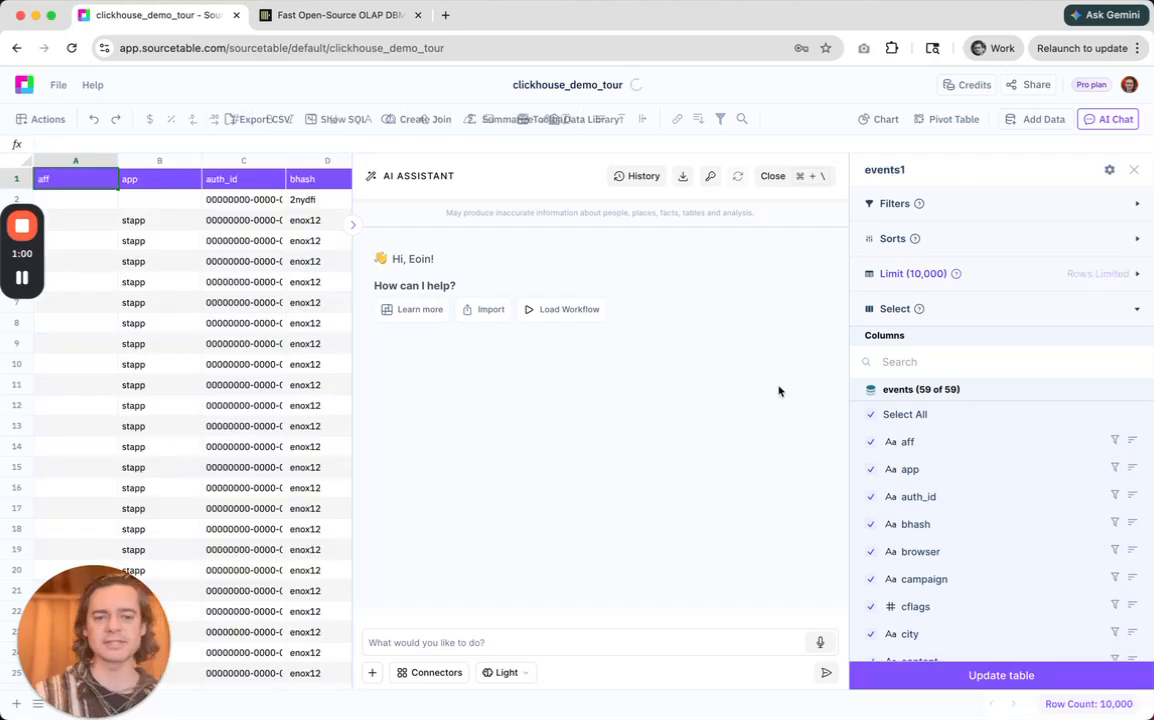
Hide the AI assistant and examine the imported events data across its columns, especially the ename and etyp entries.
left_click(790, 178)
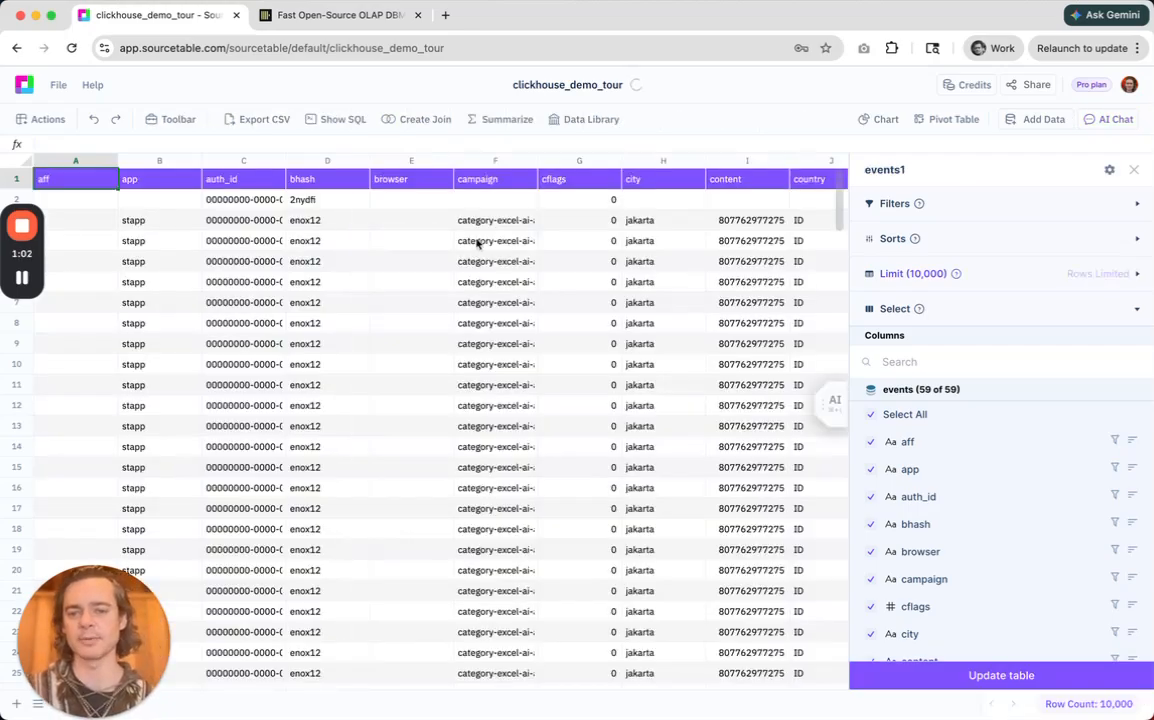
scroll(478, 243, "right", 3)
scroll(478, 243, "left", 3)
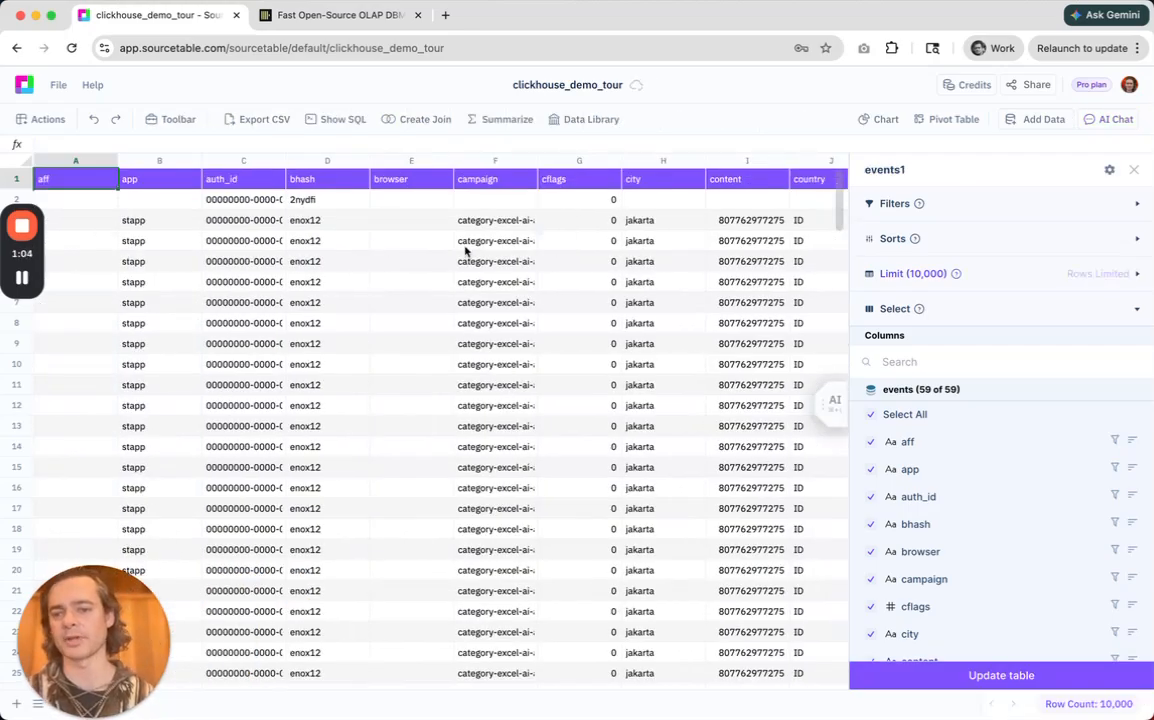
scroll(464, 251, "right", 10)
scroll(464, 251, "right", 2)
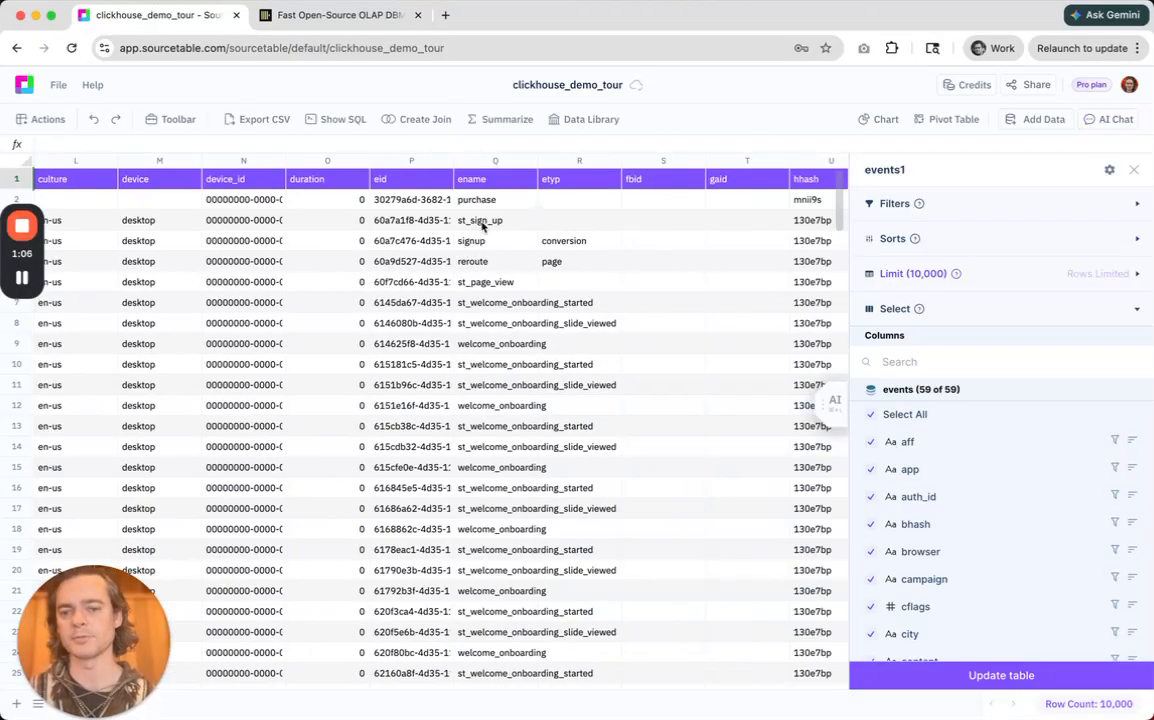
left_click_drag(482, 179, 482, 446)
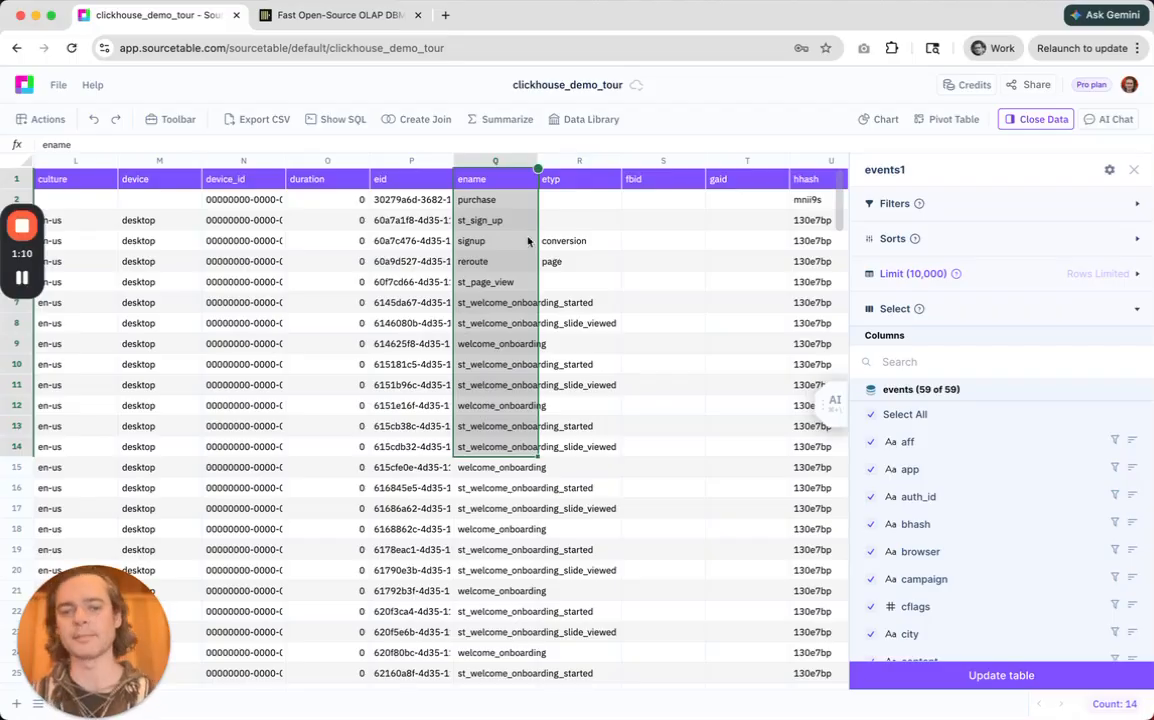
left_click_drag(569, 182, 579, 426)
left_click(480, 351)
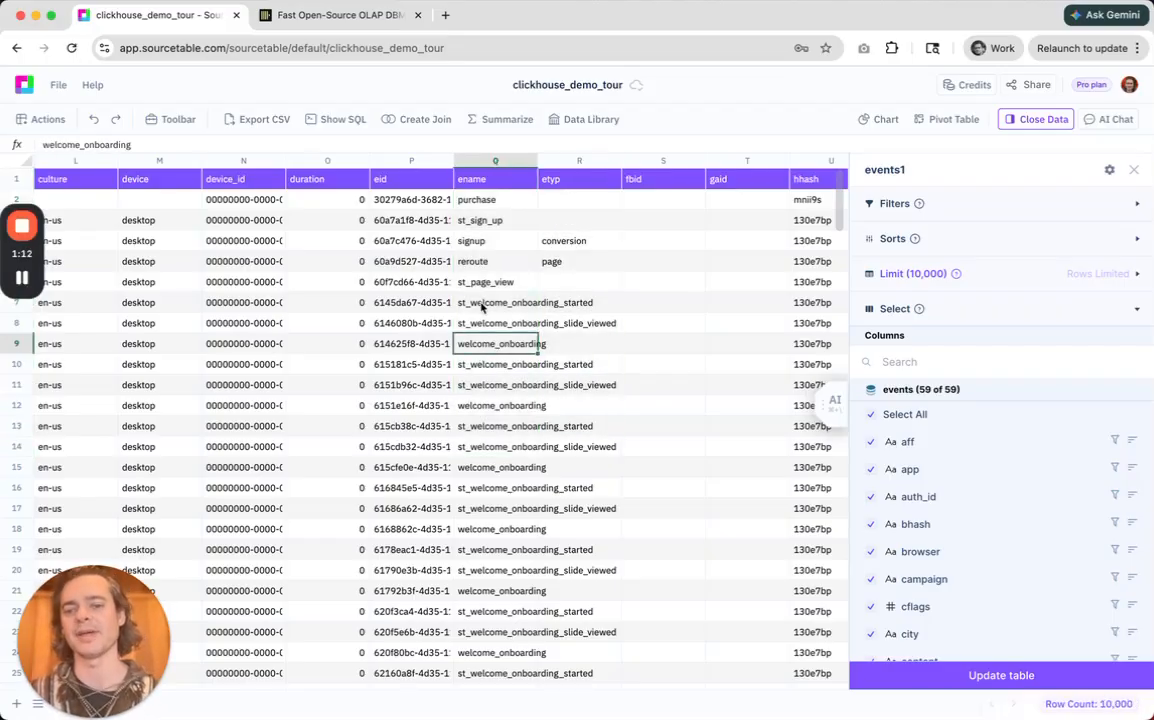
left_click(480, 240)
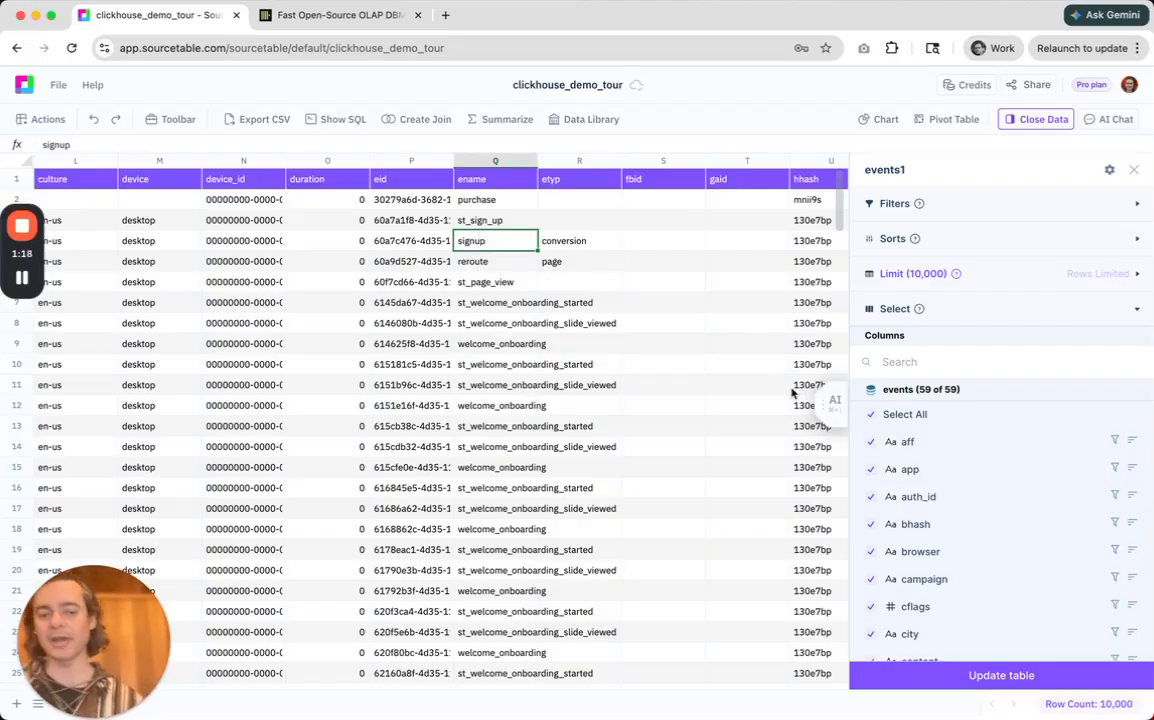
Reopen the AI assistant, then view the SQL query behind the events1 table and close it.
left_click(823, 399)
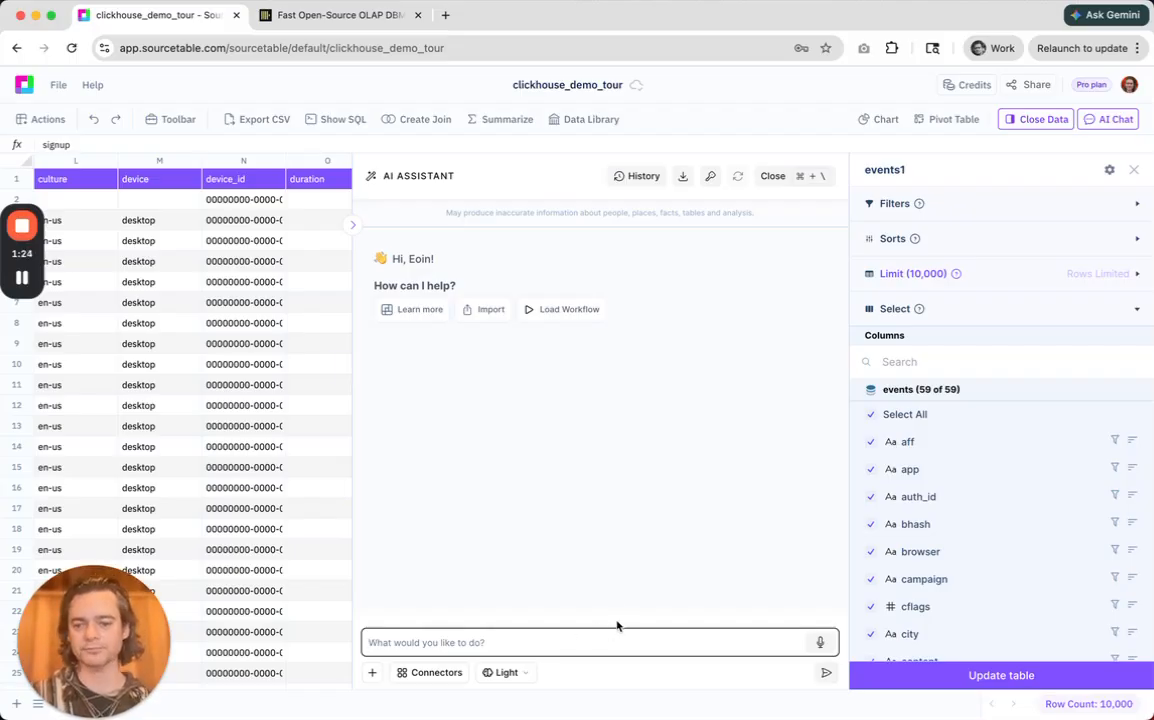
left_click(1109, 170)
left_click(1017, 215)
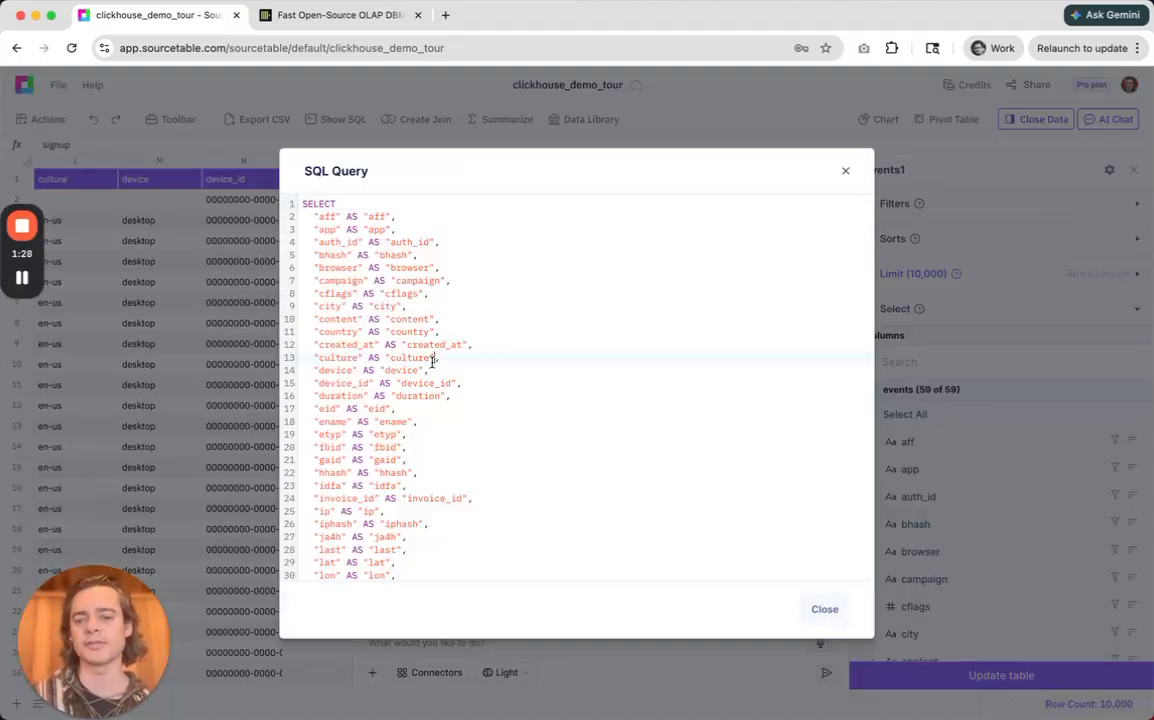
scroll(432, 362, "down", 5)
key("super+Up")
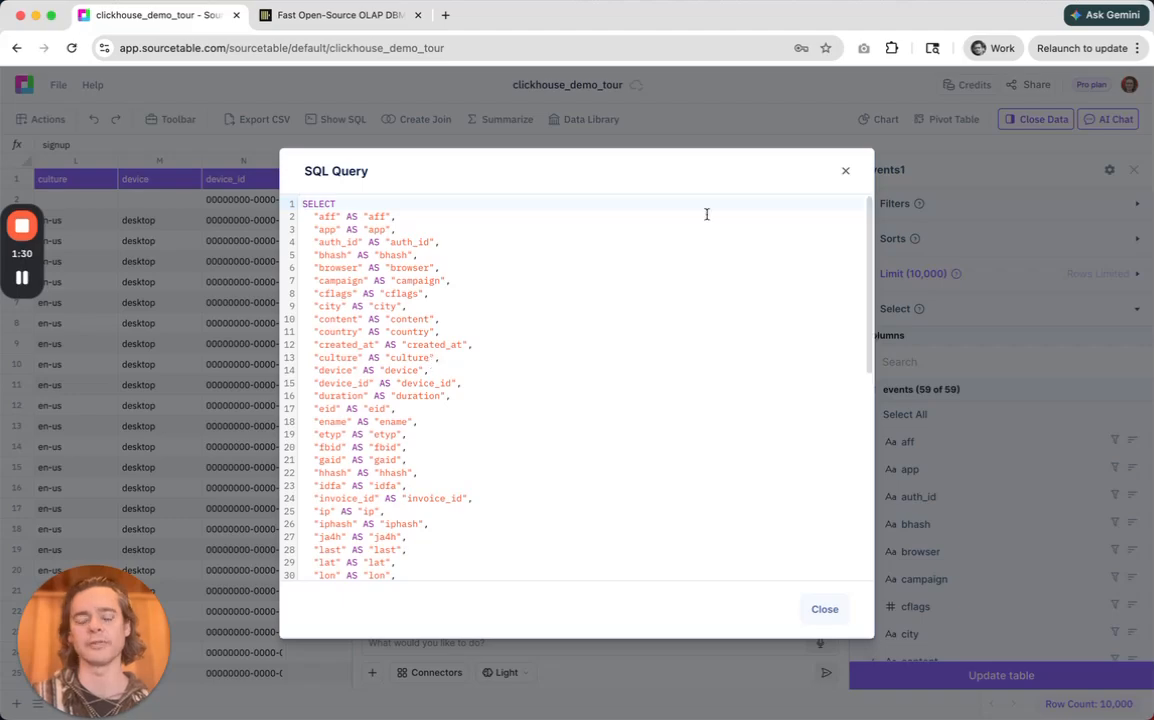
left_click(843, 174)
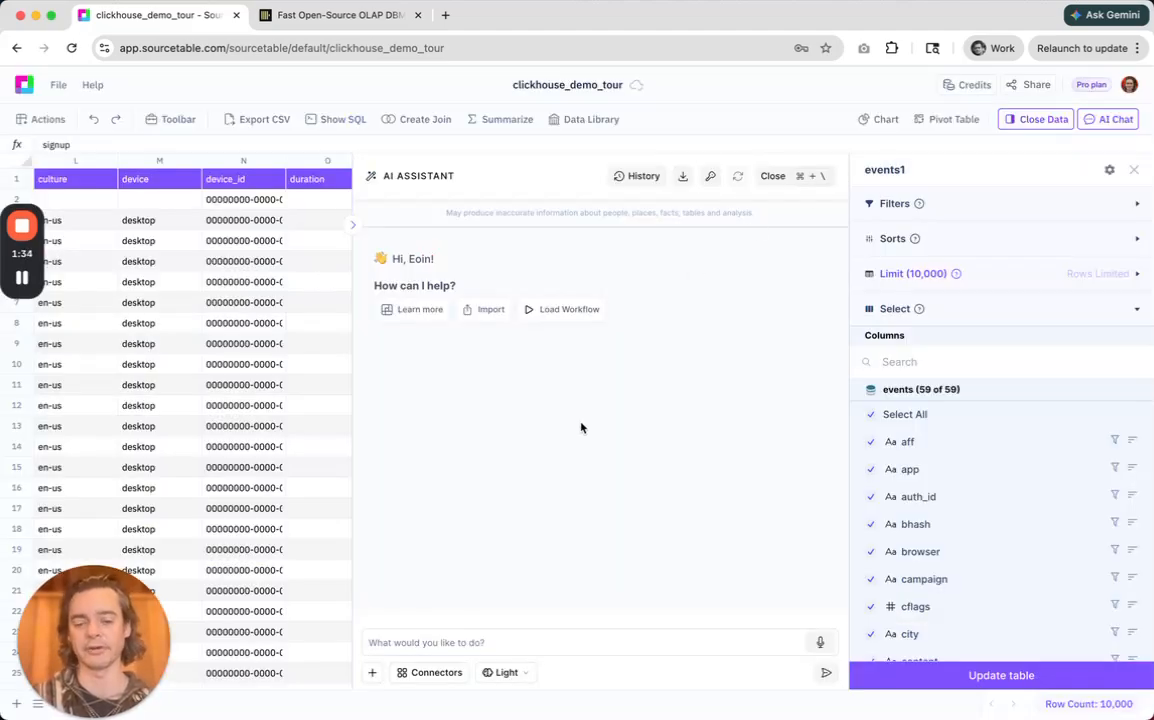
left_click(407, 638)
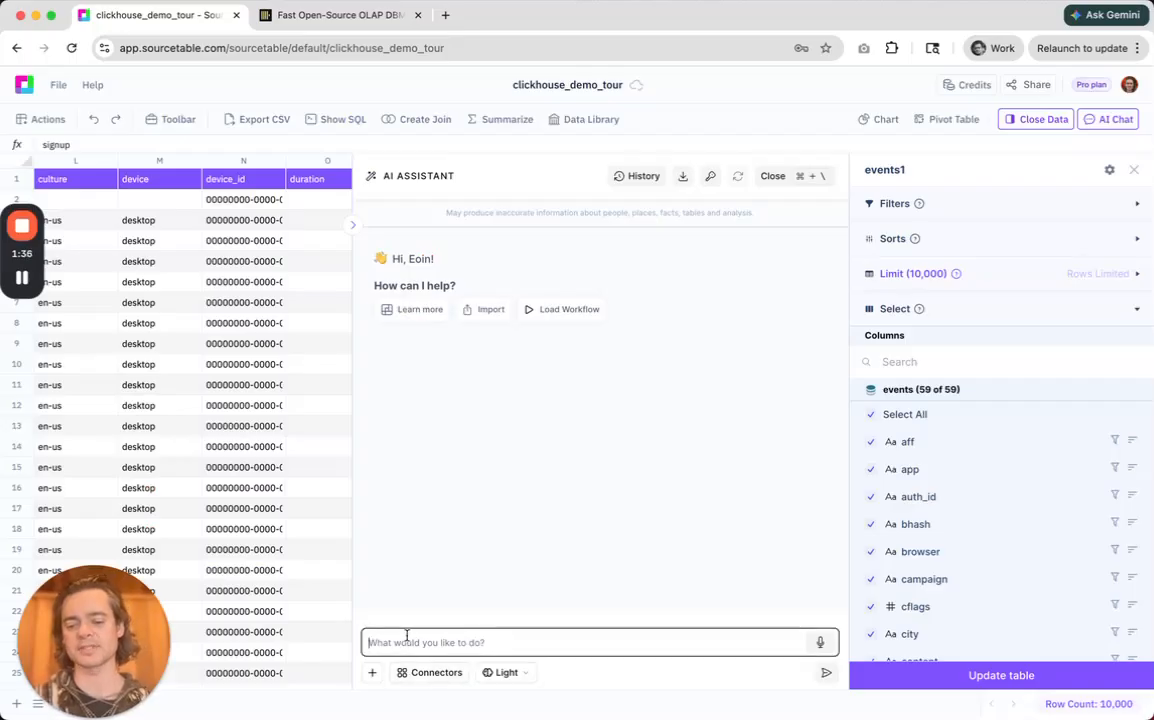
type("@")
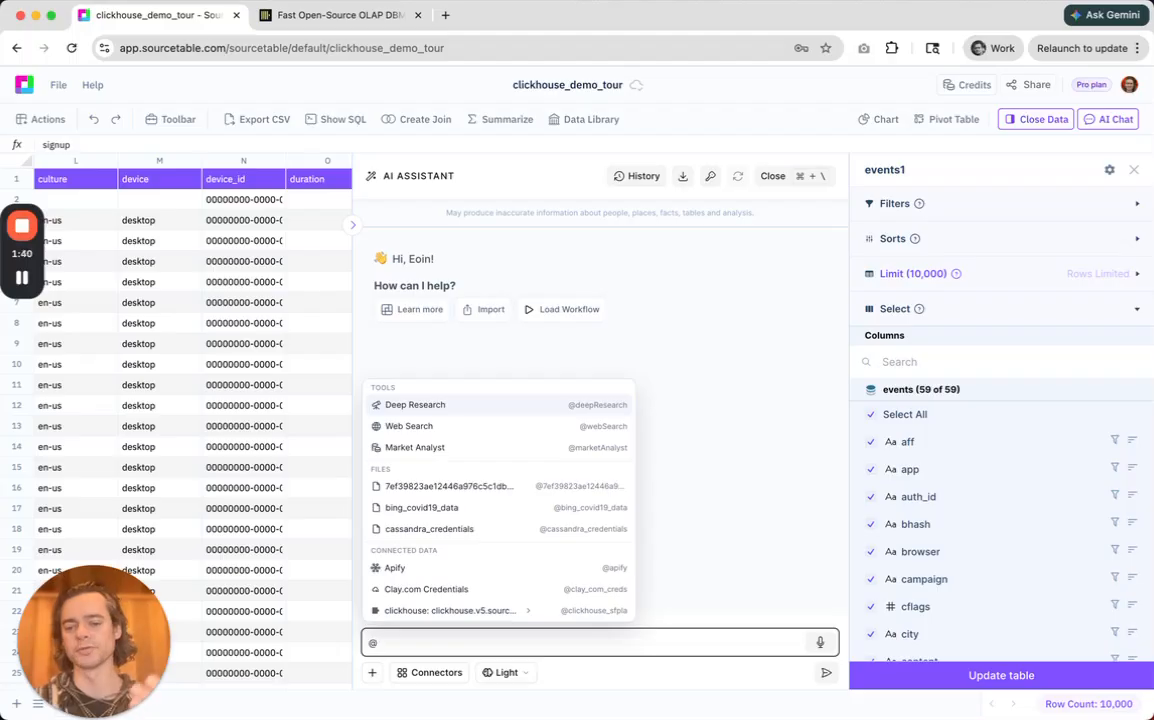
type("click")
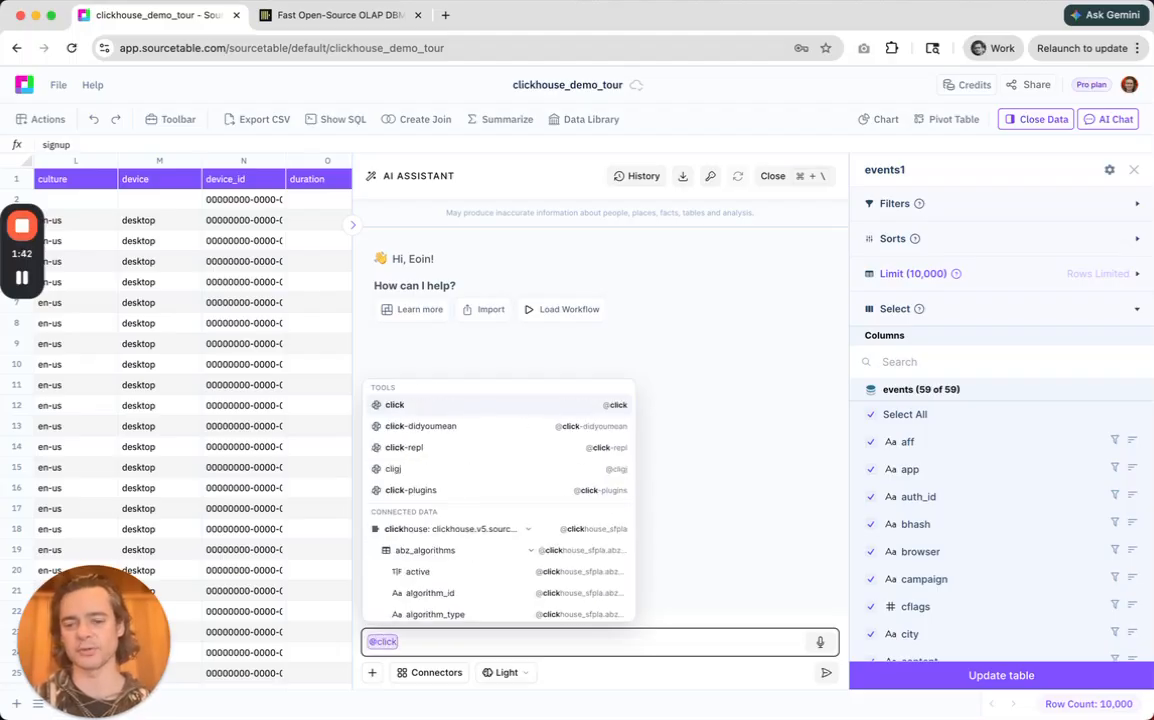
type("house_sfpla")
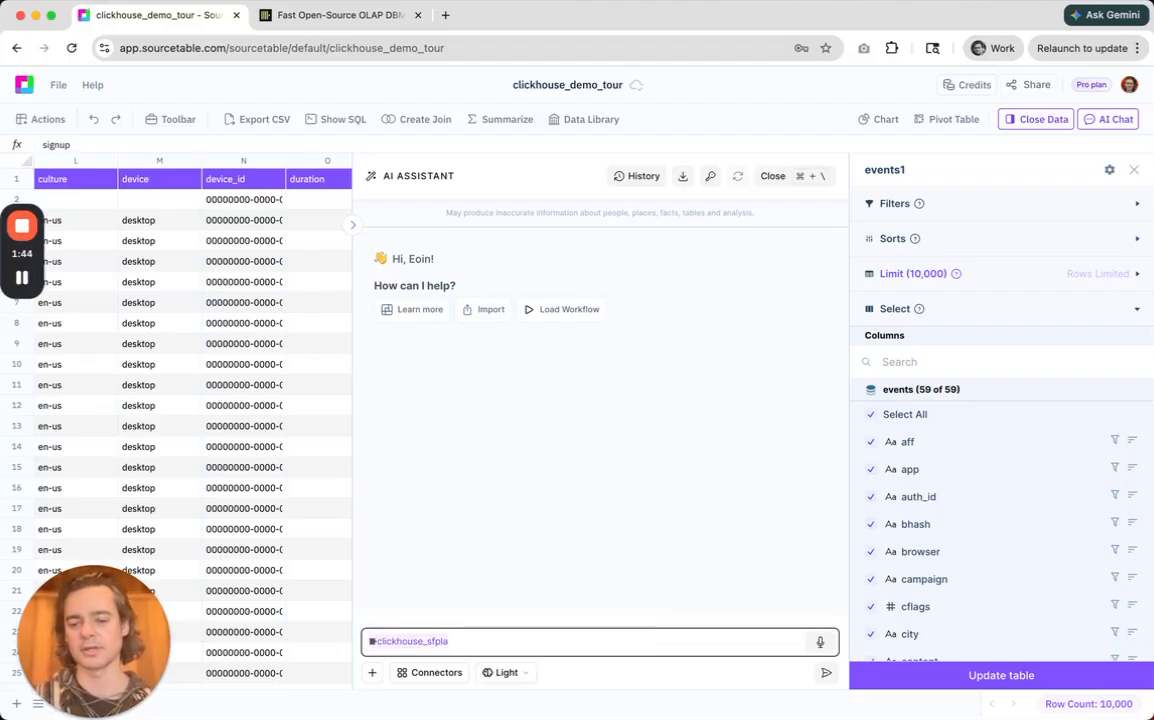
type(".even")
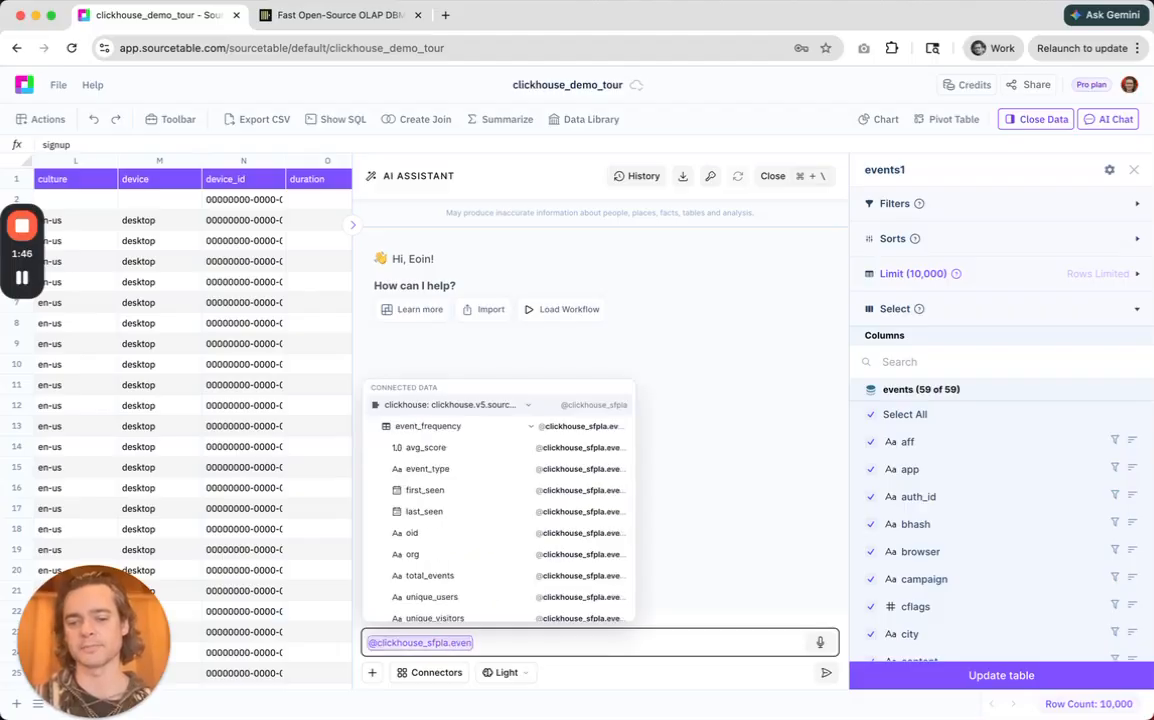
type("ts")
key("Return")
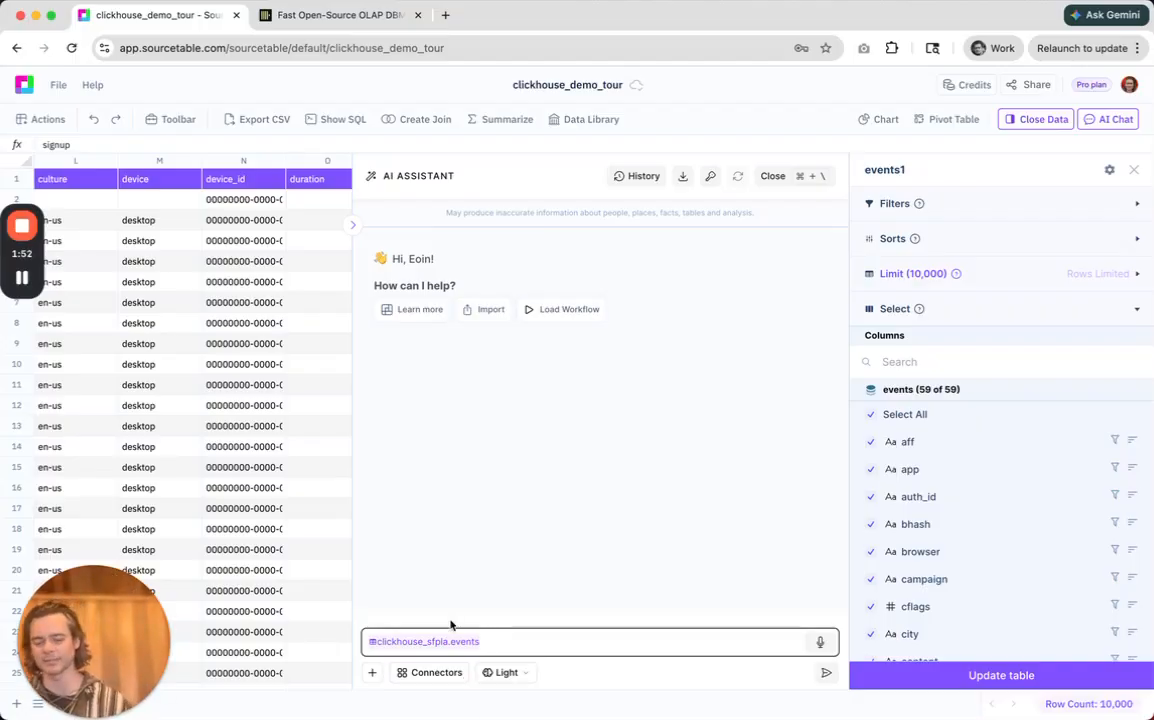
left_click(819, 642)
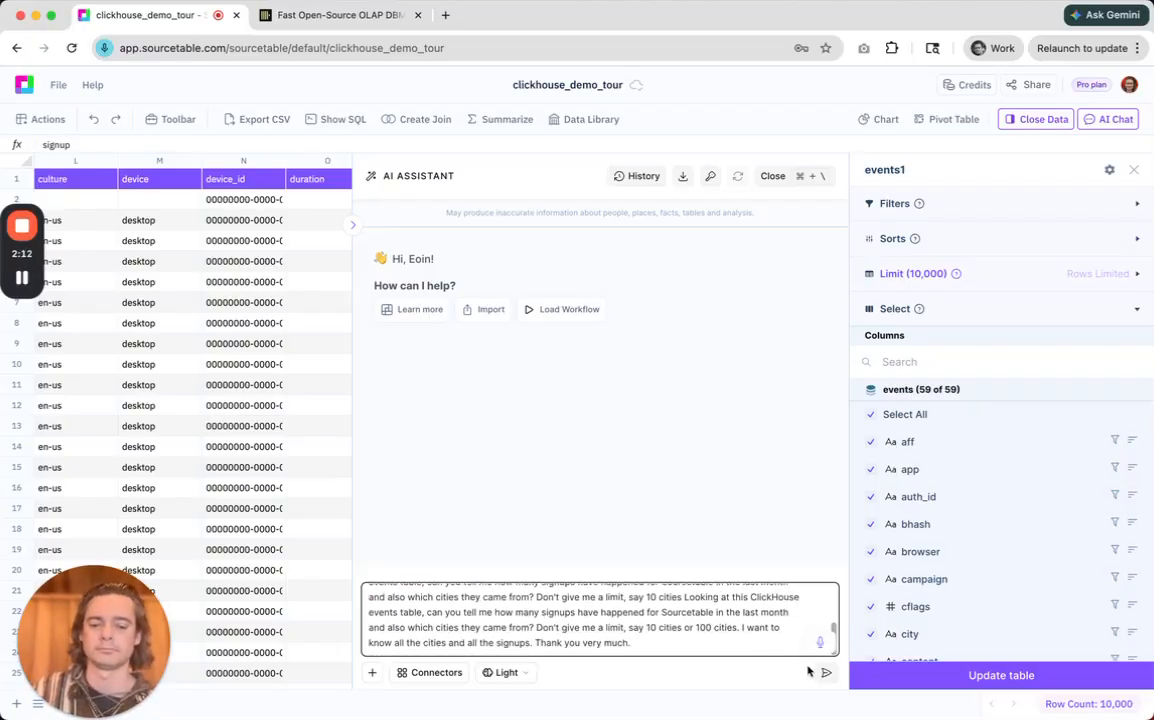
left_click(823, 675)
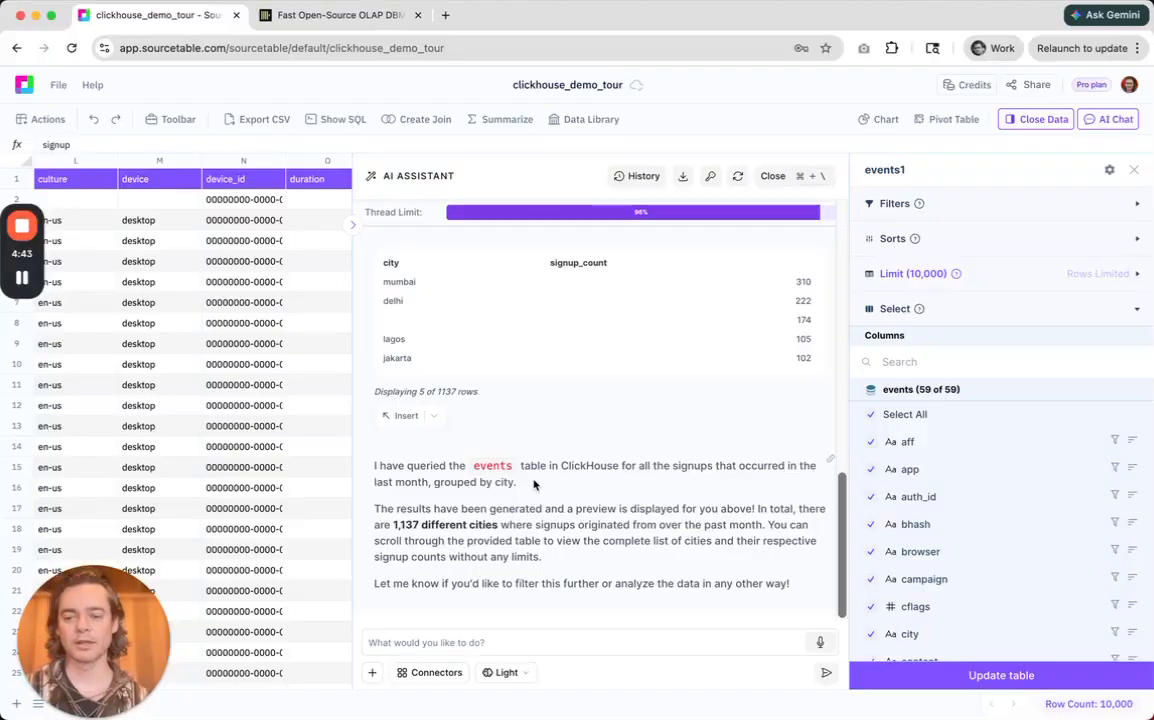
Review the assistant's answer, including the signup counts by city and the details of the executed queries.
scroll(533, 484, "up", 3)
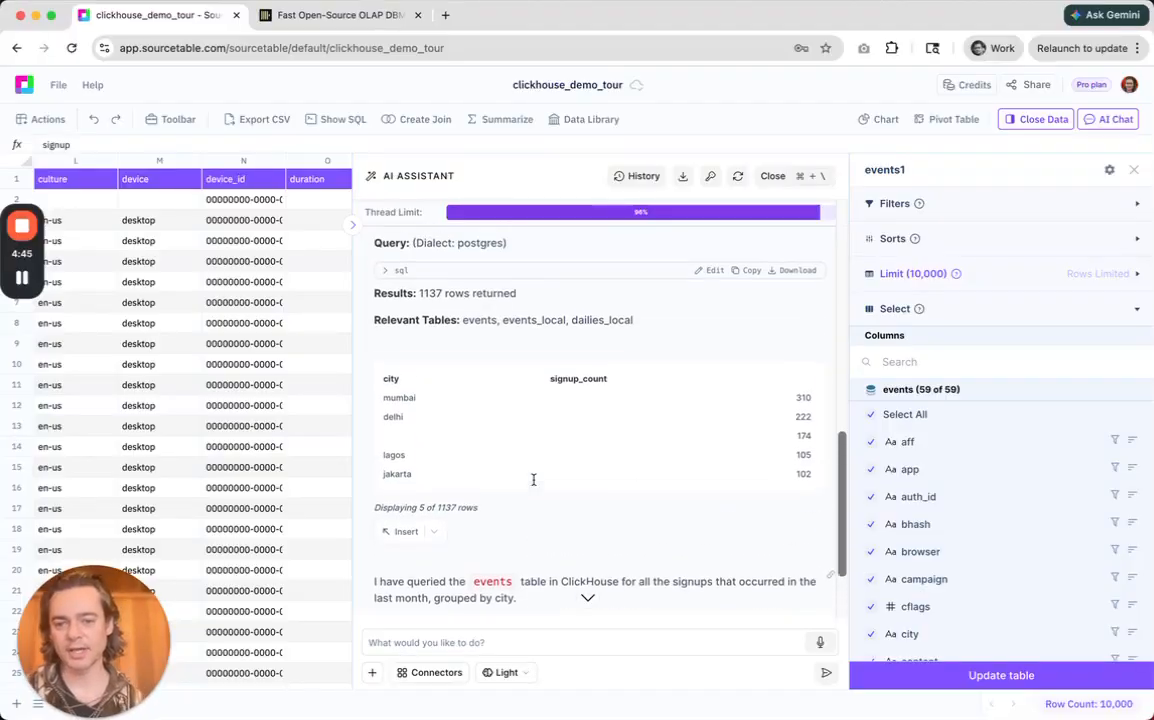
scroll(530, 482, "down", 3)
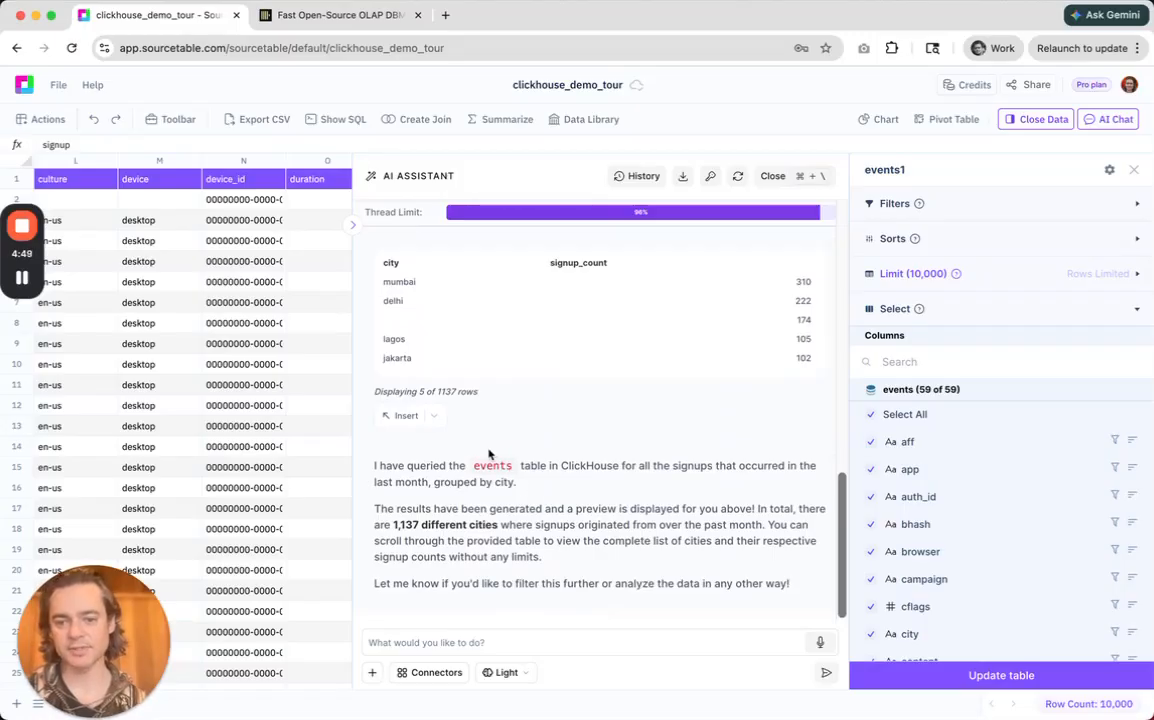
scroll(498, 447, "up", 3)
scroll(498, 447, "down", 3)
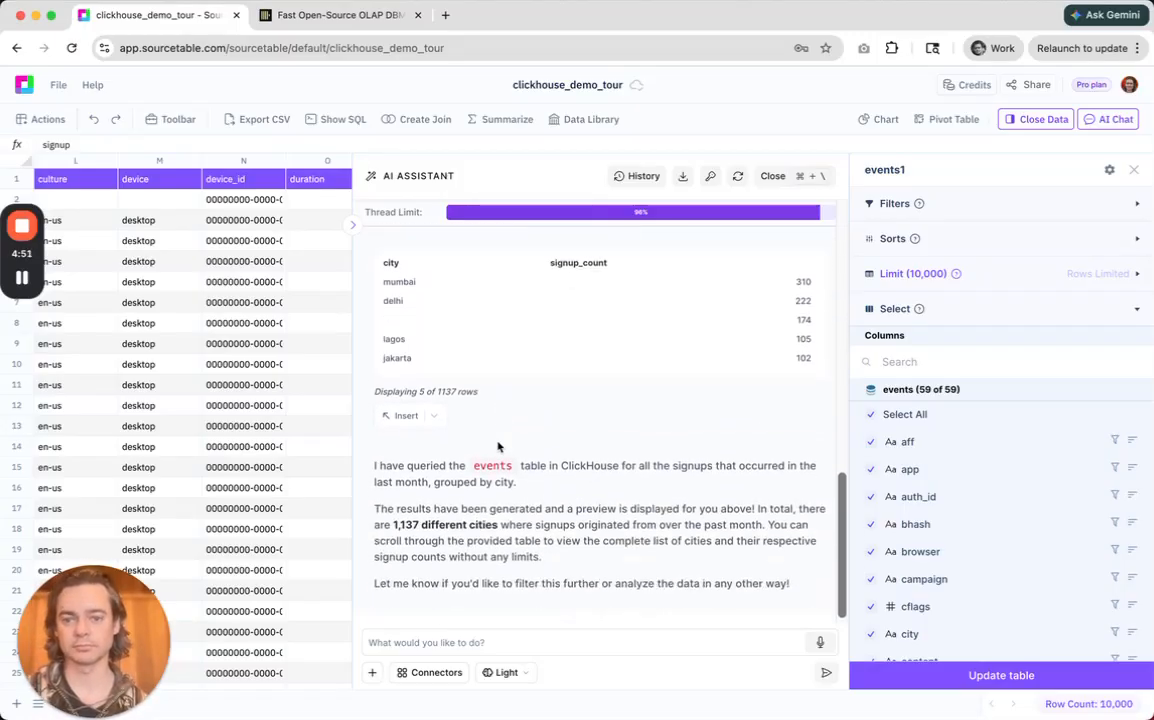
scroll(497, 443, "up", 8)
scroll(497, 443, "up", 5)
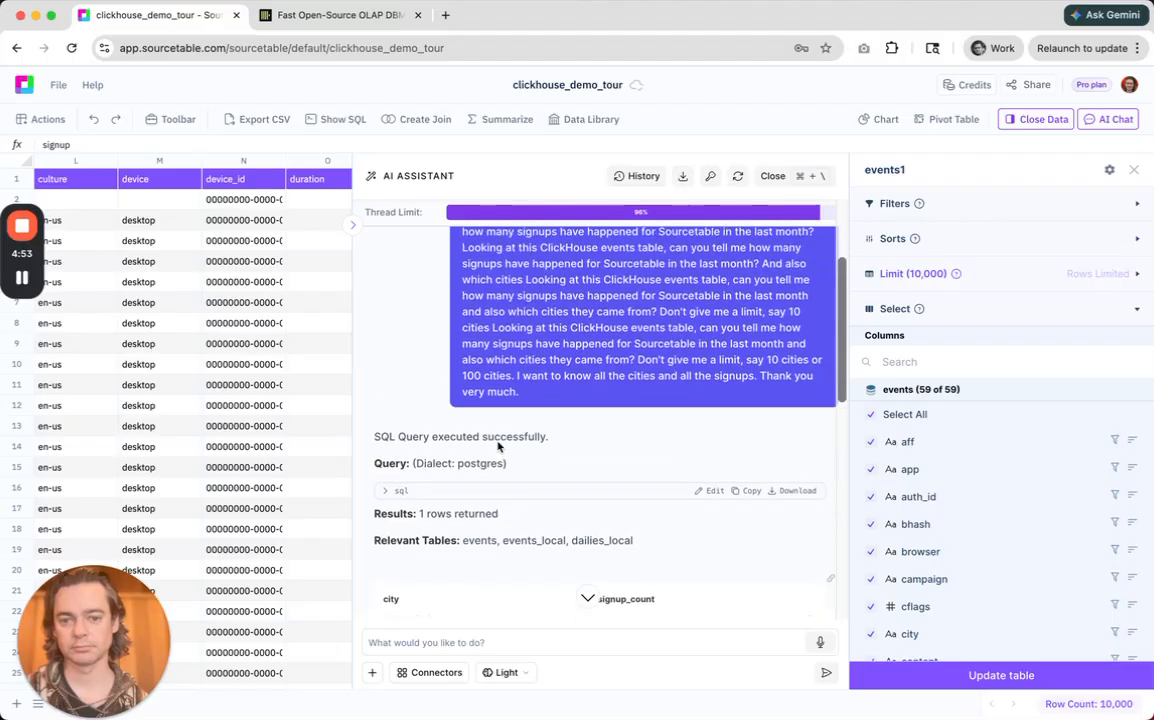
Insert the city and signup_count result into the workbook as a table, and close the data settings and the AI assistant.
scroll(497, 443, "down", 10)
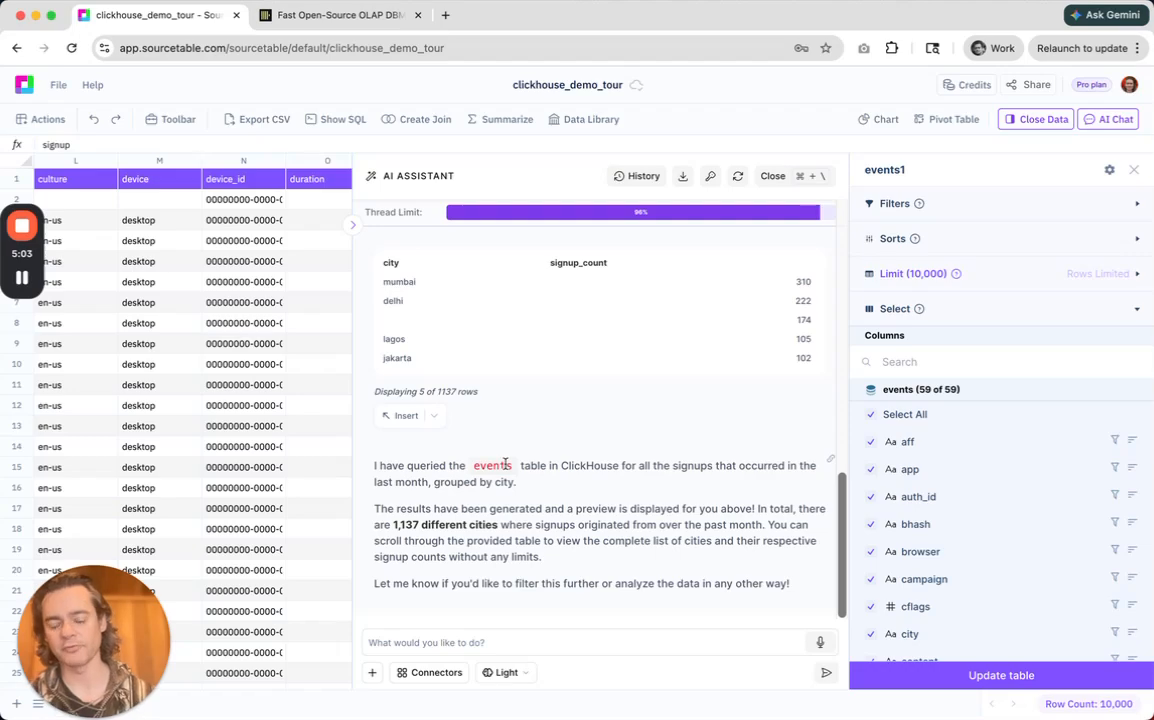
left_click(434, 416)
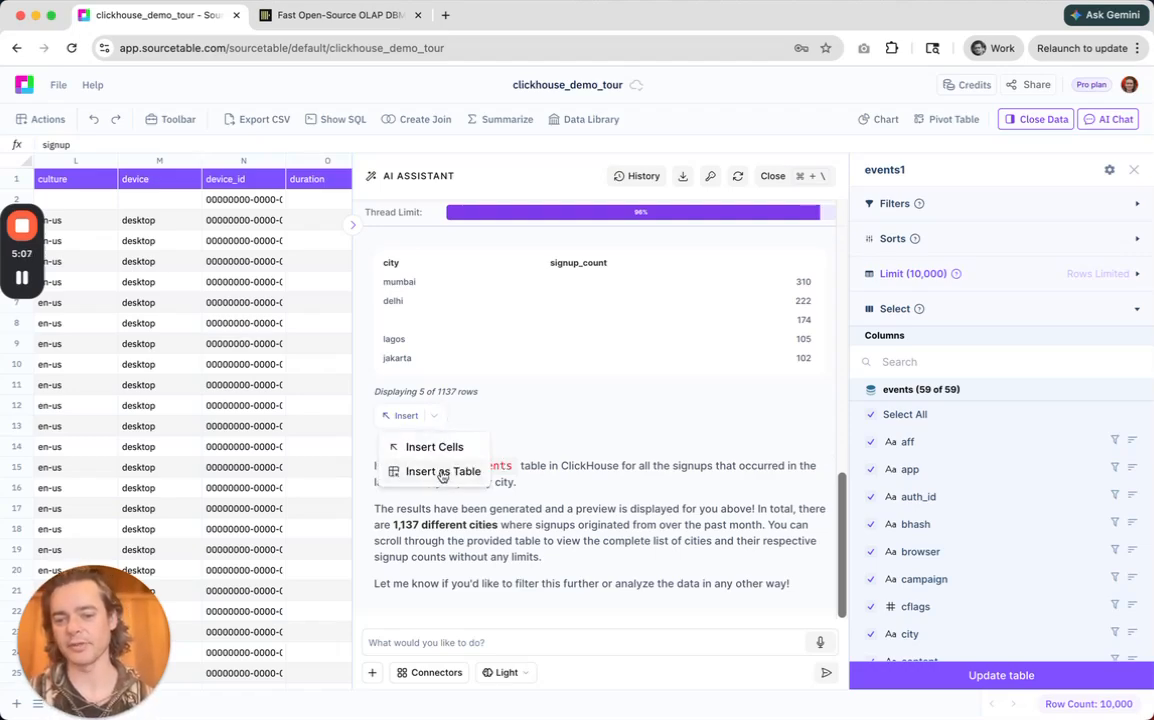
left_click(442, 474)
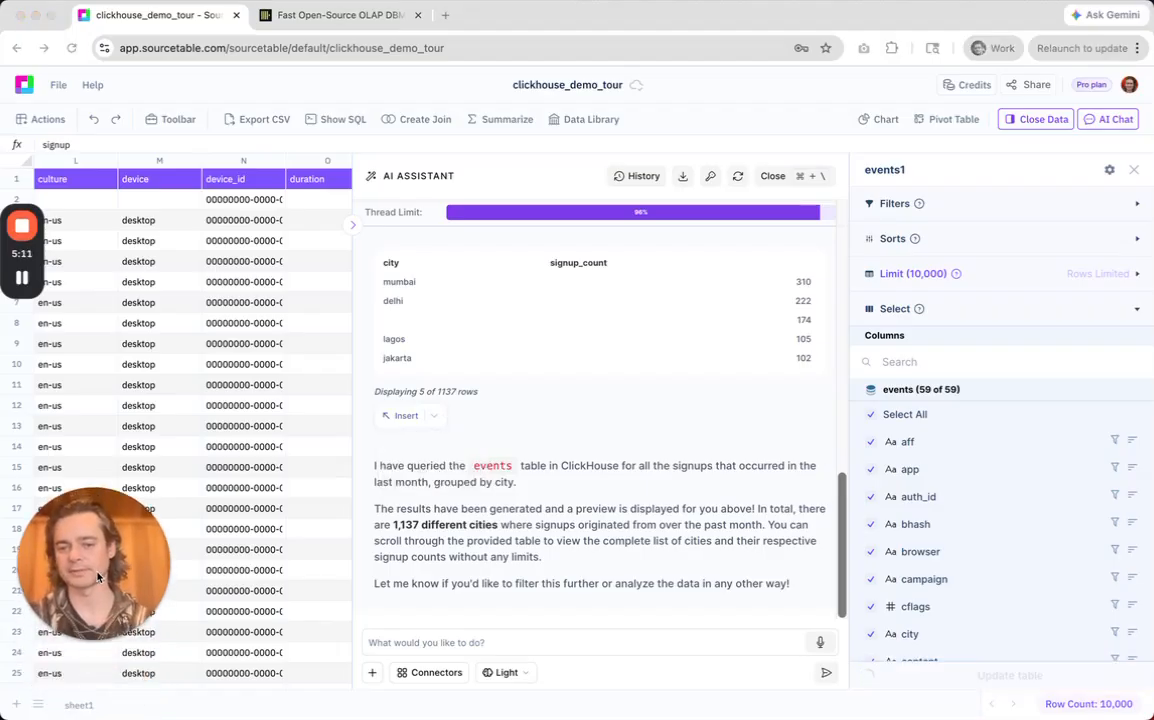
left_click(1134, 169)
left_click(1112, 177)
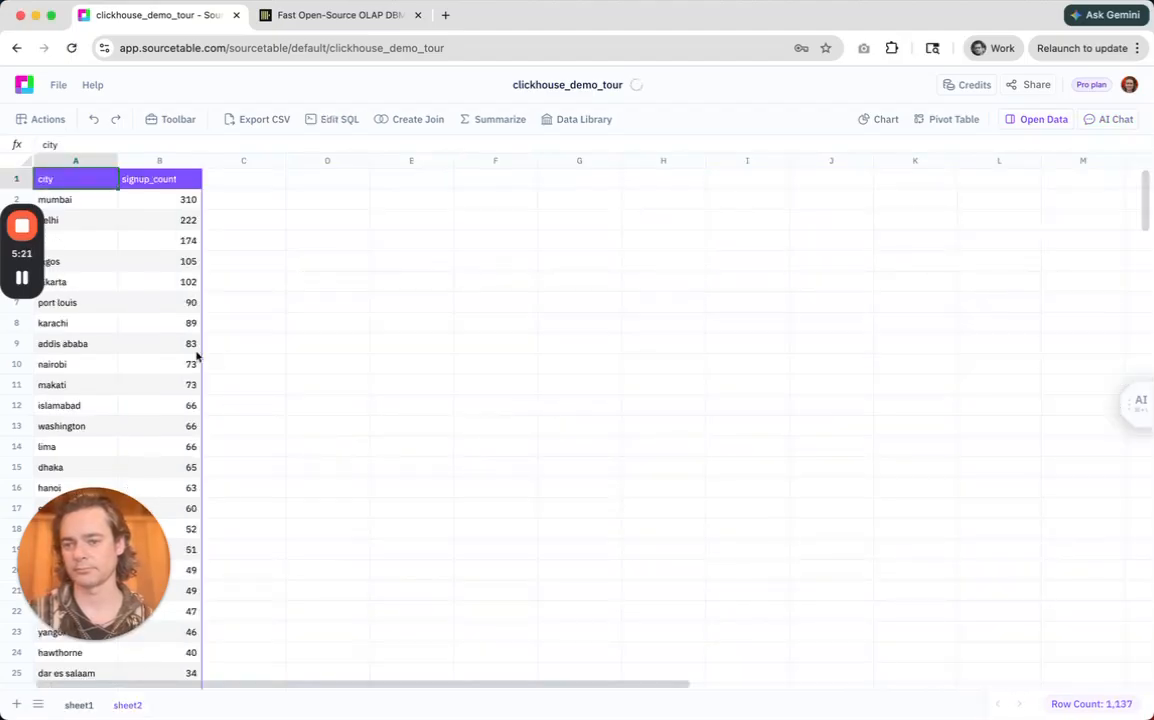
Insert one row below the last row of the city signups table, the guelma row.
left_click_drag(87, 556, 340, 462)
scroll(139, 390, "down", 20)
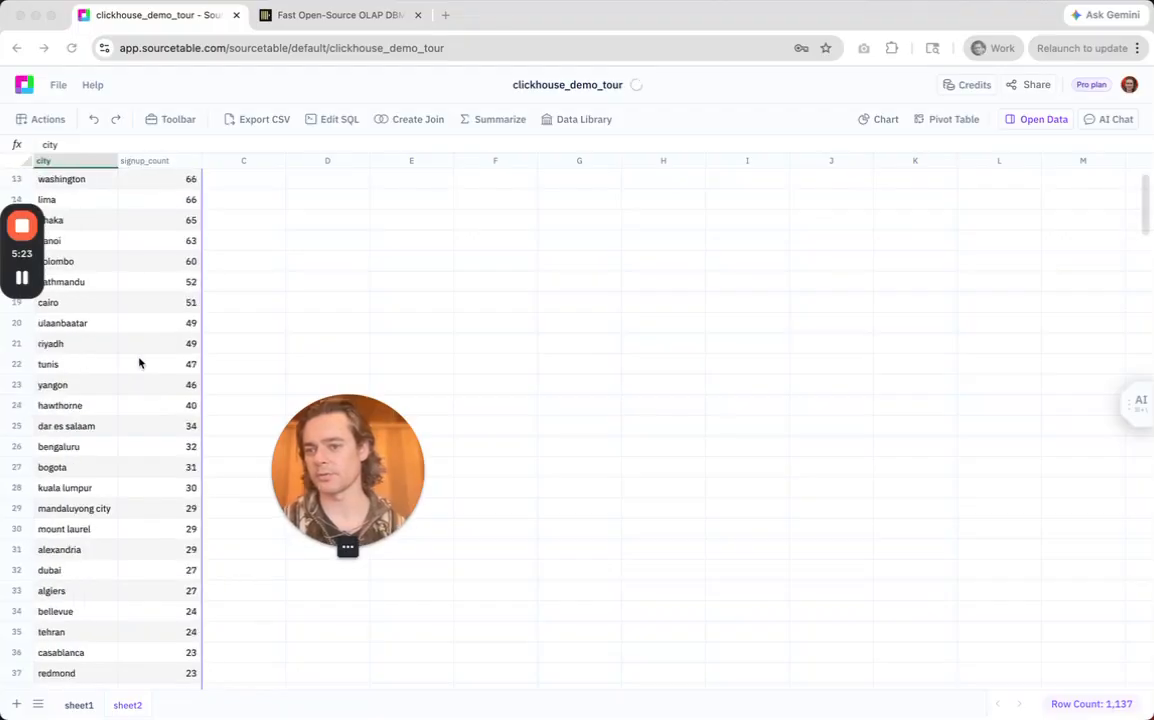
left_click(116, 371)
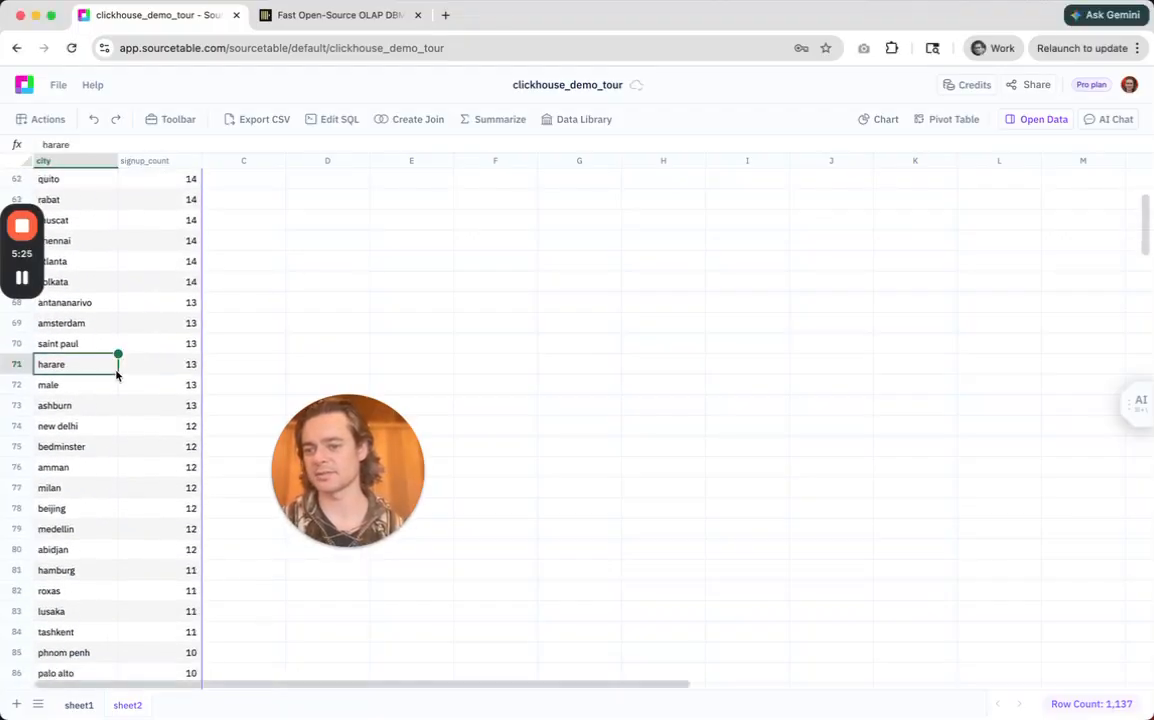
key("super+Down")
right_click(18, 673)
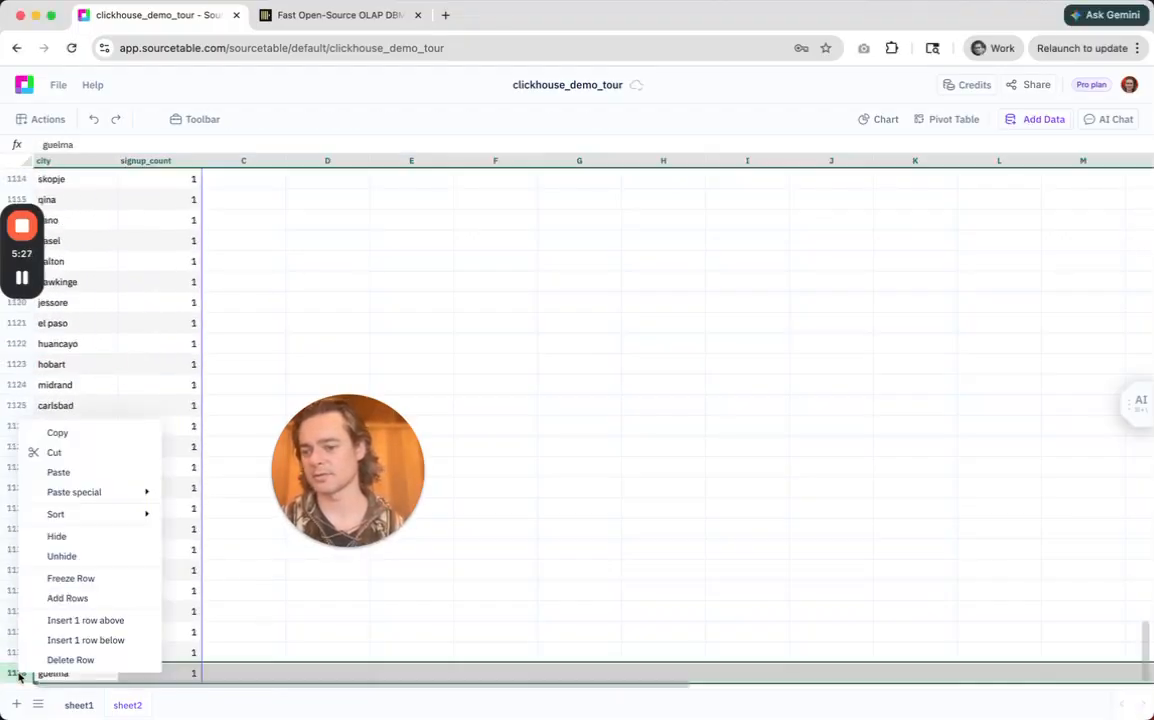
left_click(88, 642)
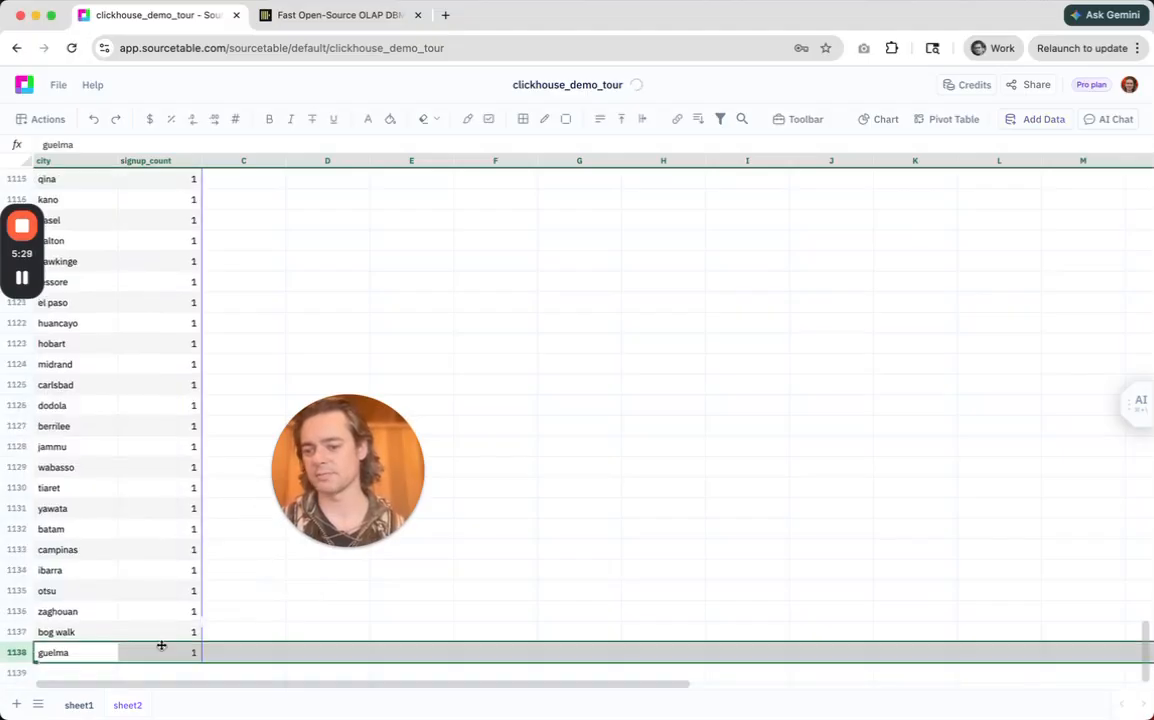
Total the signup_count column in cell B1139 with the formula =SUM(B2:B1138).
left_click(160, 674)
type("=sum(b2")
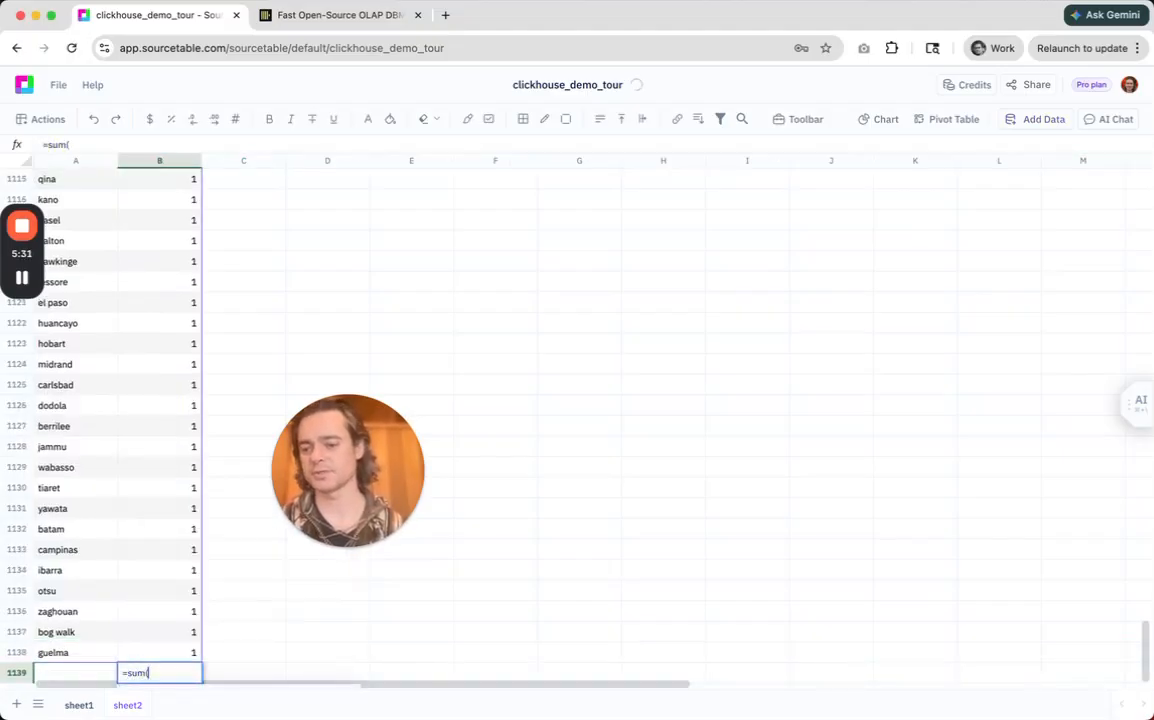
type("1")
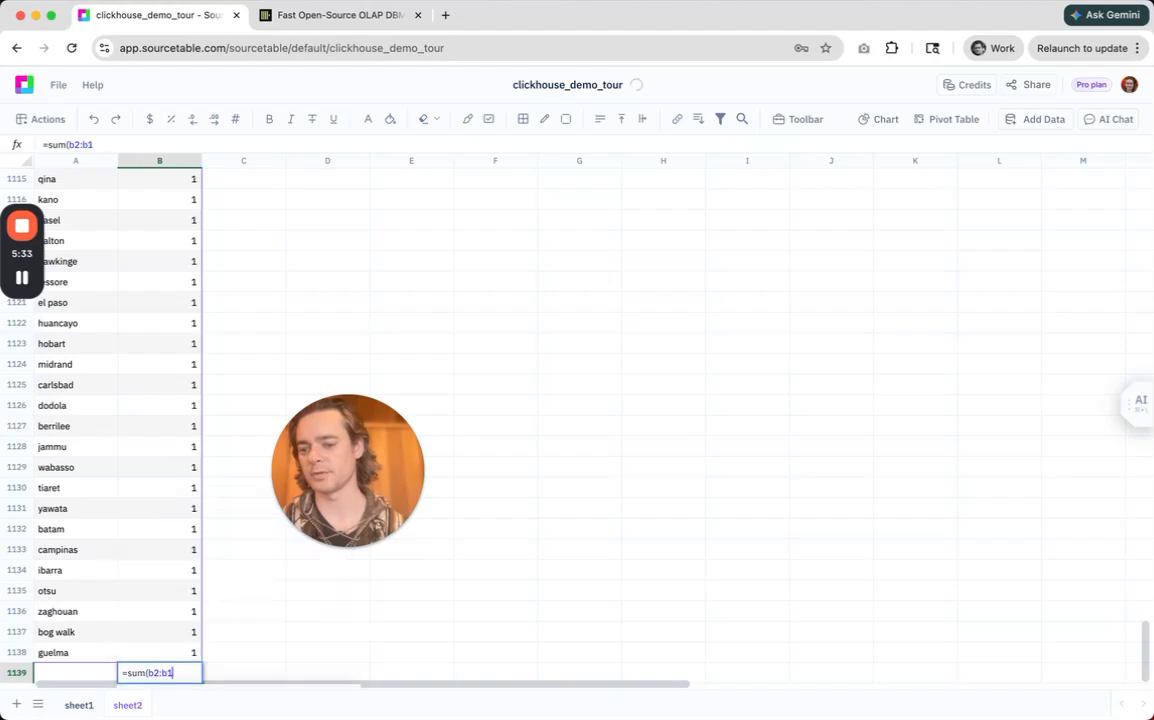
type("138")
key("Return")
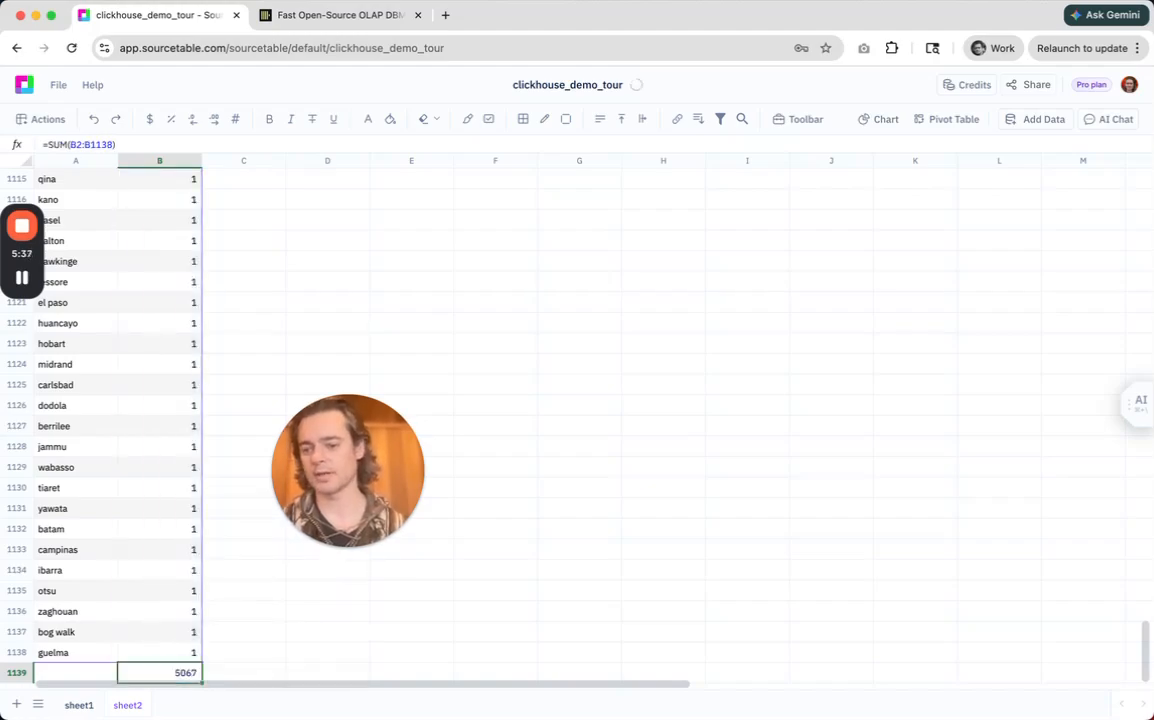
key("Up")
View the autoformatted SQL query behind Table1, highlight its = 'signup' condition, and close the editor without saving.
key("super+Up")
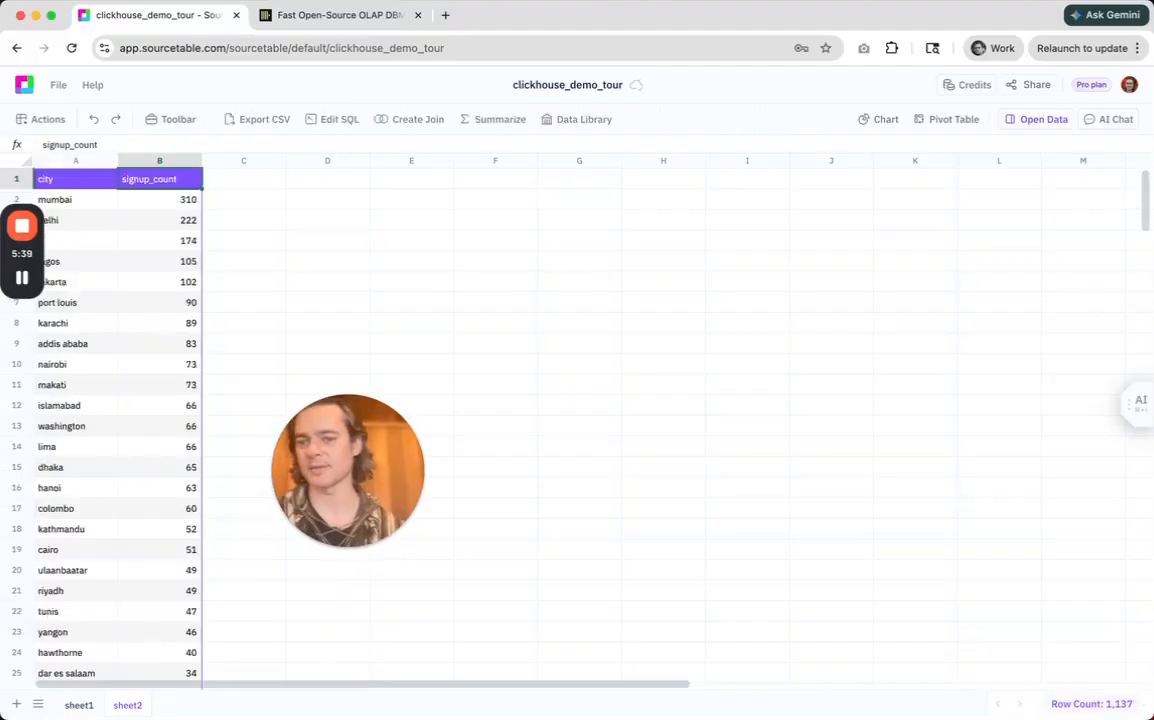
left_click(1028, 120)
left_click(1109, 169)
left_click(1013, 215)
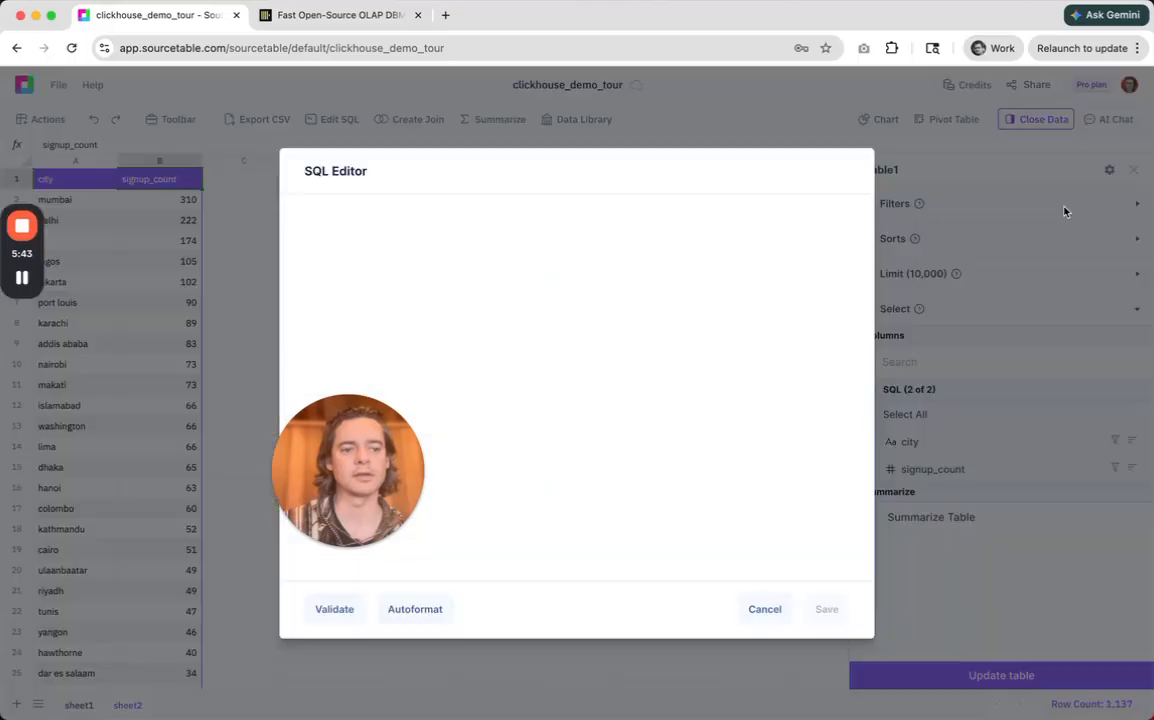
left_click(414, 607)
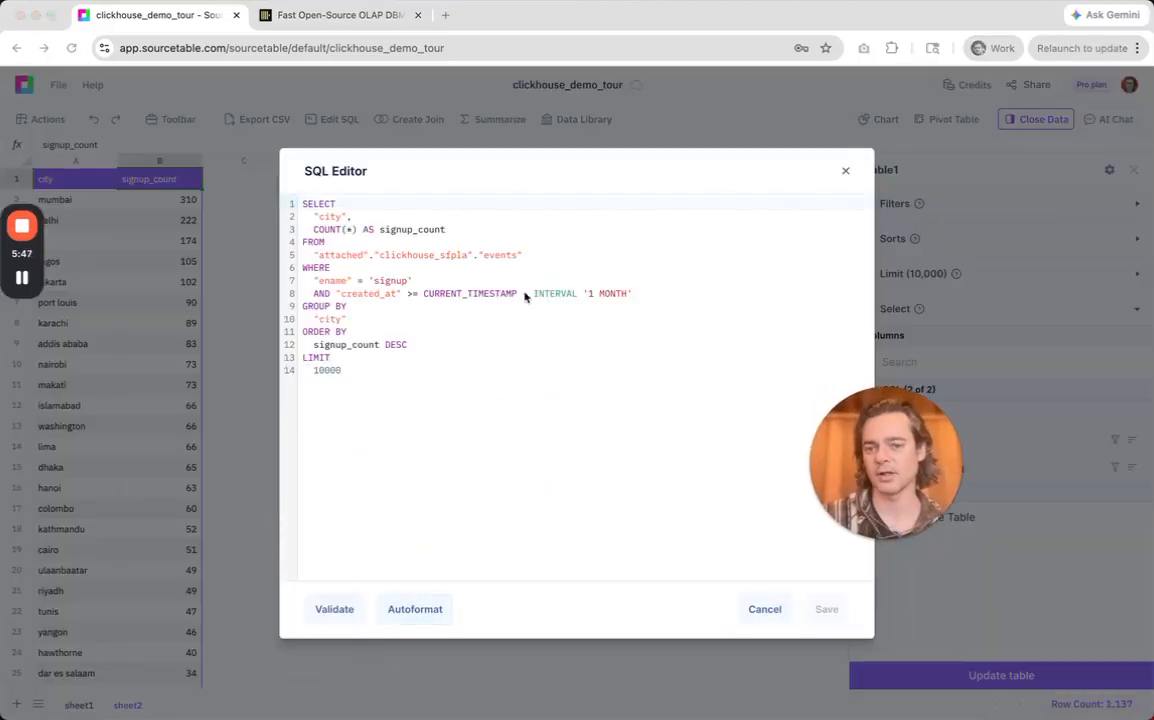
left_click(447, 252)
left_click_drag(357, 281, 412, 281)
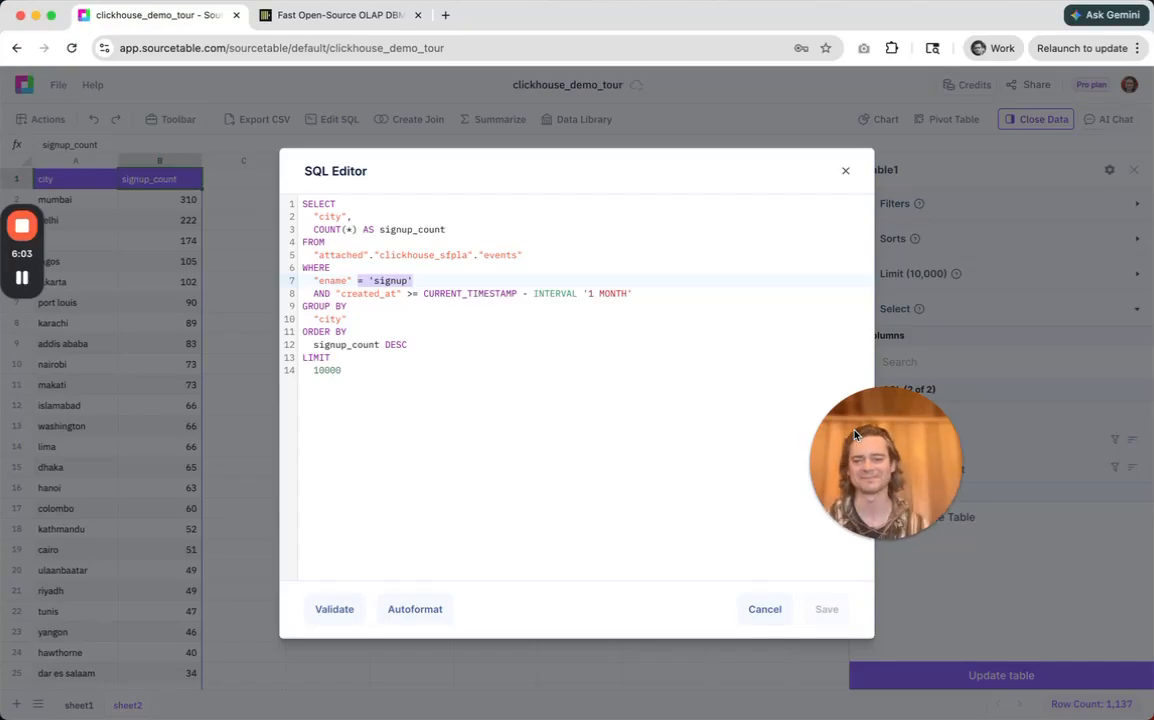
left_click(787, 612)
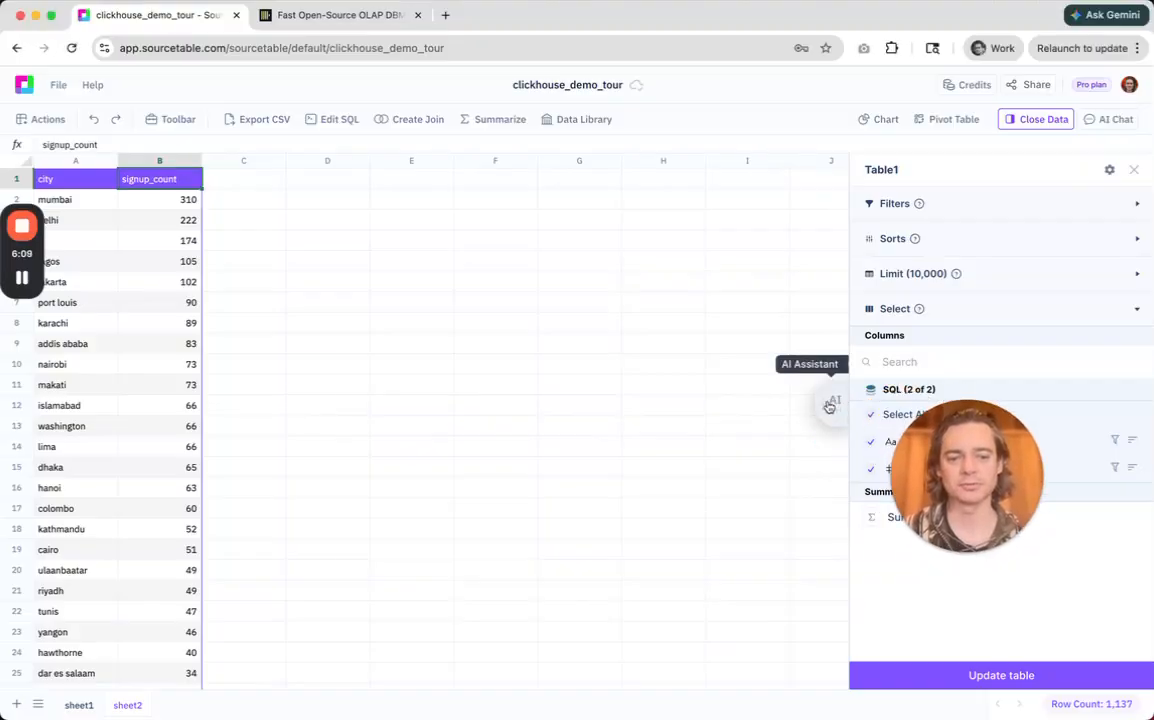
Reopen the AI assistant and examine the executed signups-by-city query, both in the answer and in the SQL Editor, without saving.
left_click(829, 406)
scroll(758, 530, "up", 5)
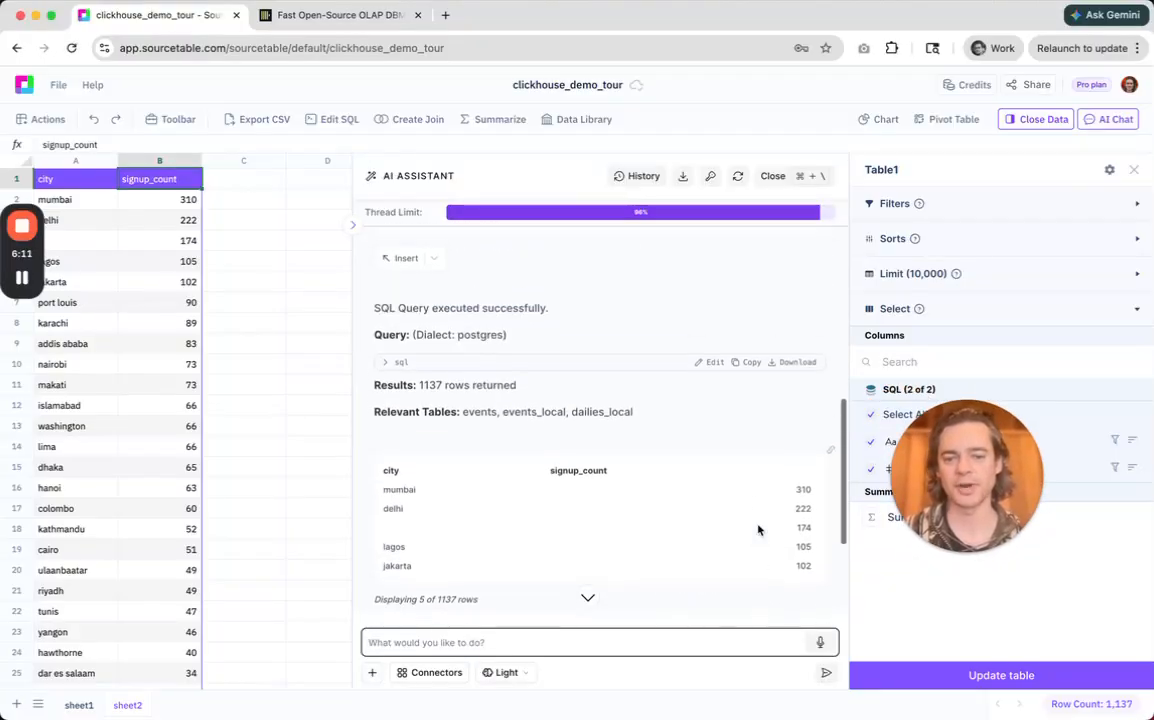
left_click(390, 362)
scroll(490, 434, "down", 1)
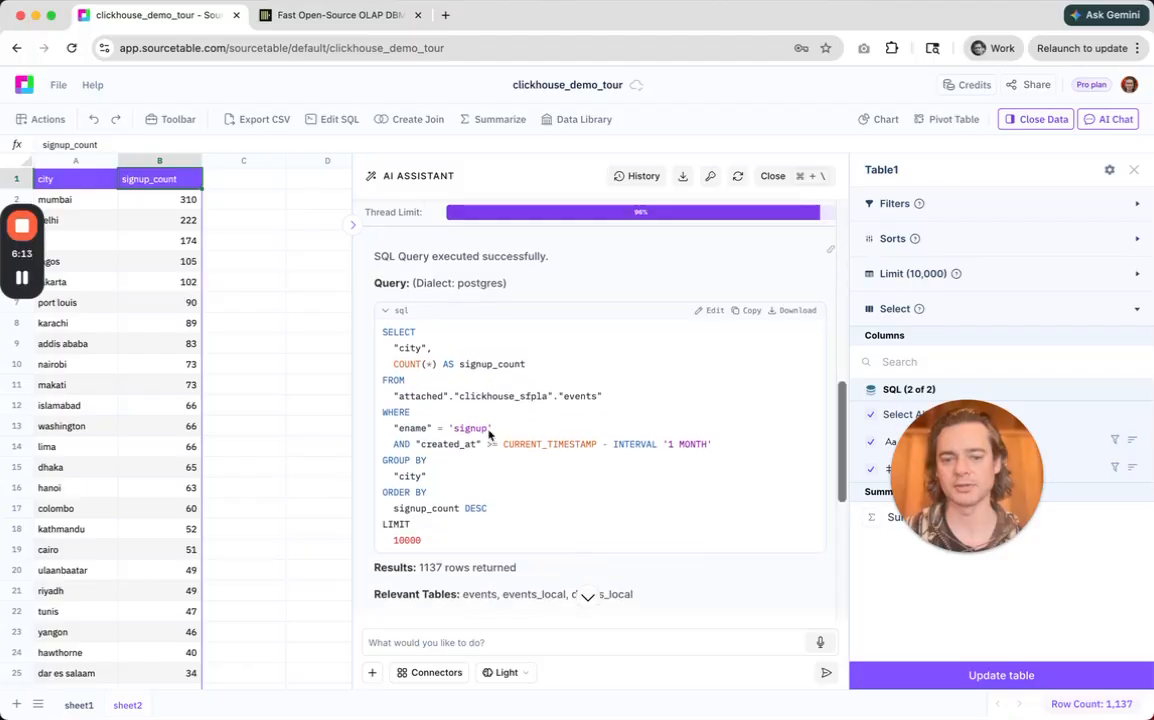
left_click(388, 310)
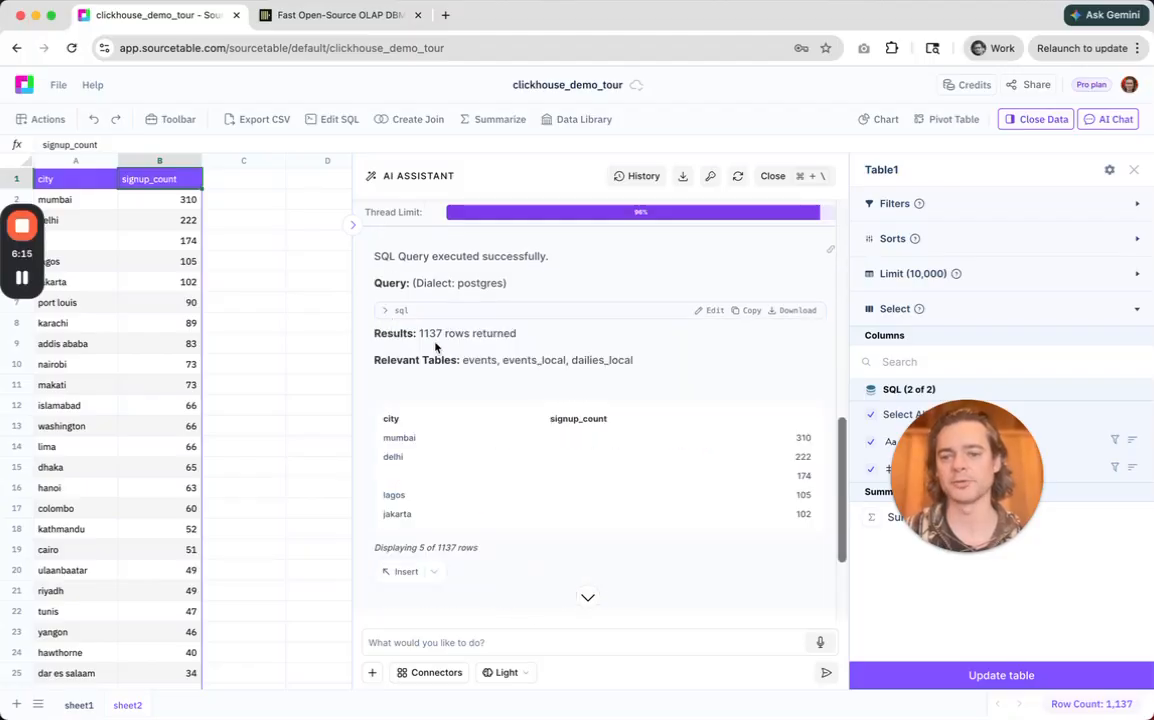
scroll(435, 348, "up", 2)
scroll(435, 348, "down", 2)
left_click(388, 421)
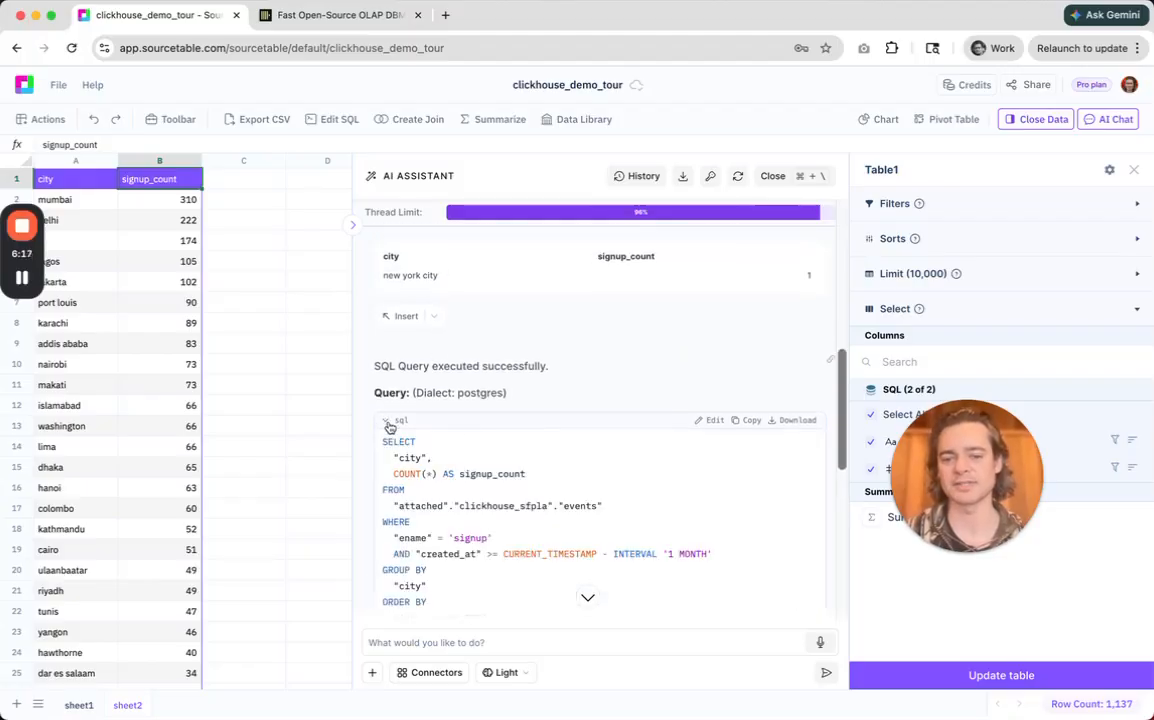
left_click(703, 419)
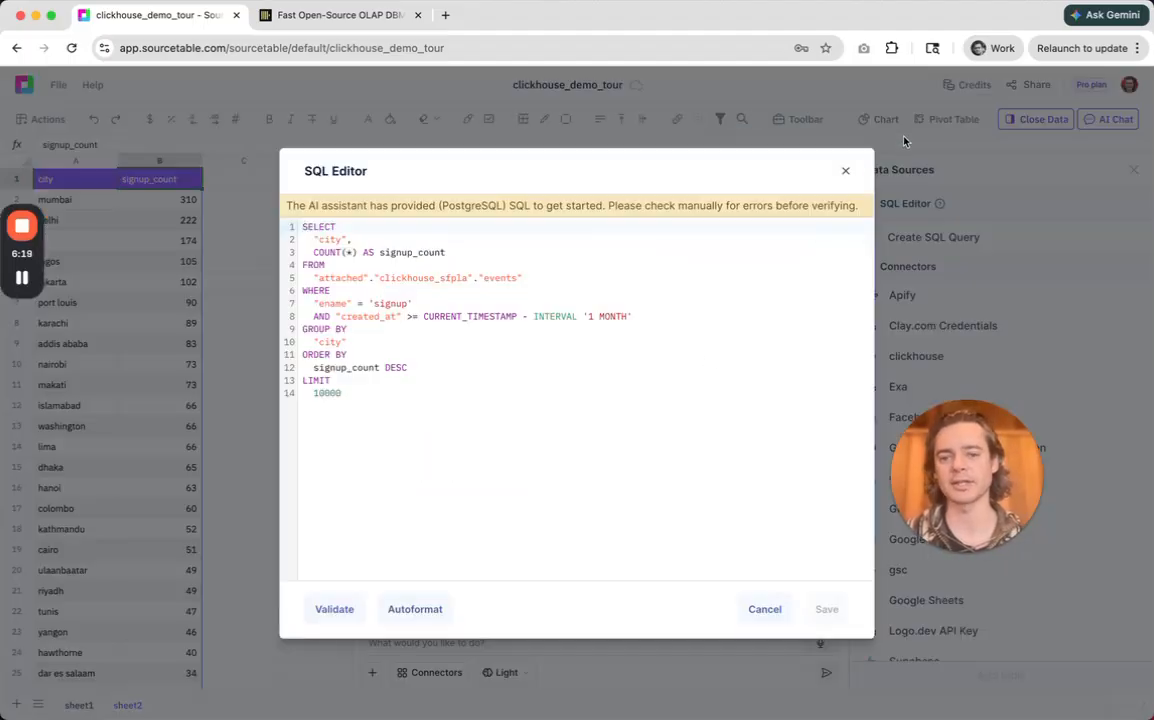
left_click(845, 171)
Review the rest of the assistant's signups answer and start dictating a follow-up prompt.
scroll(726, 336, "down", 3)
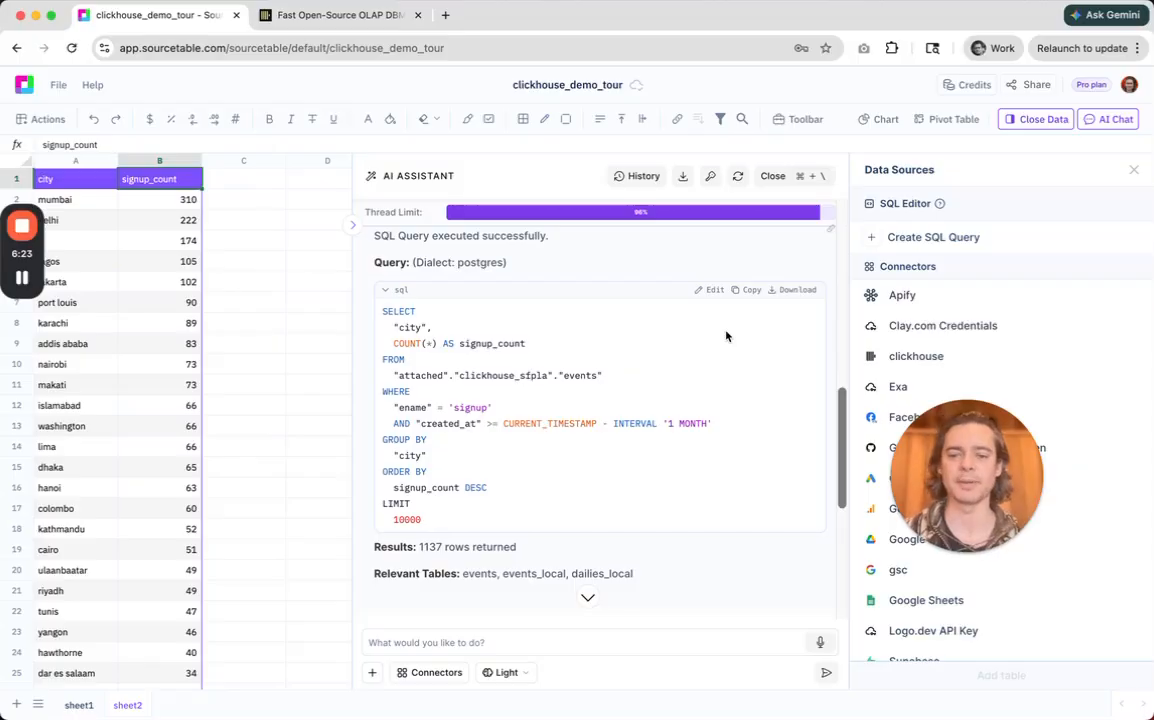
scroll(726, 336, "up", 5)
scroll(726, 336, "down", 3)
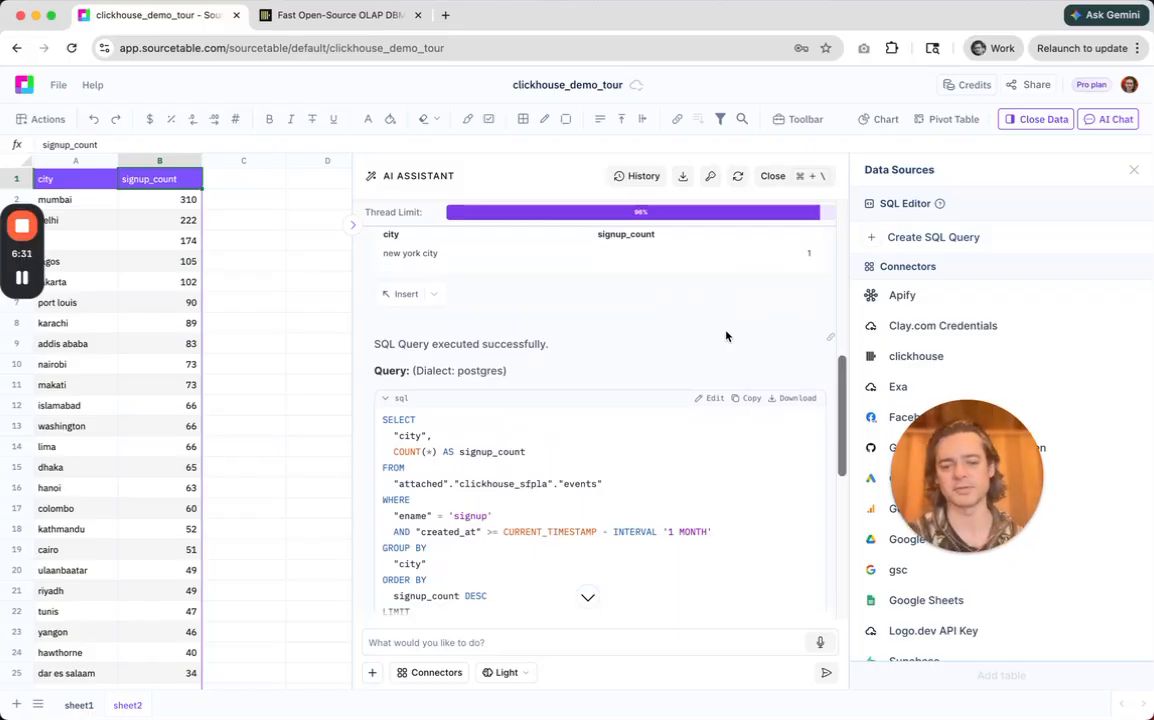
scroll(726, 336, "down", 2)
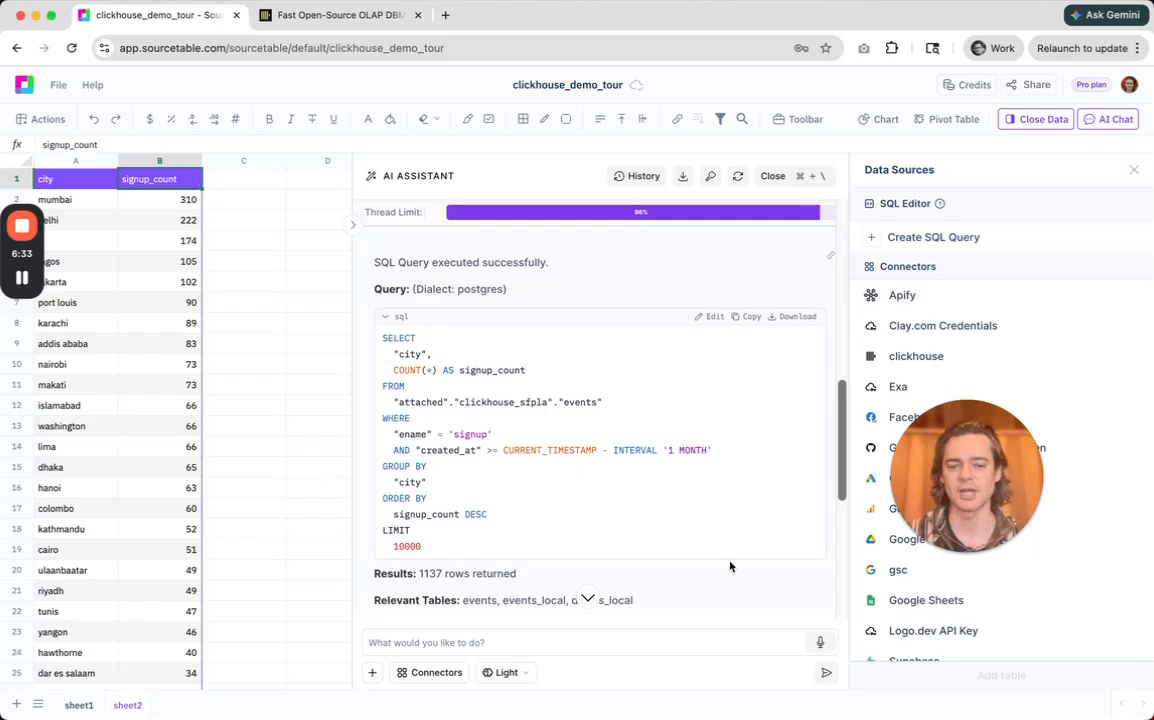
scroll(724, 459, "down", 8)
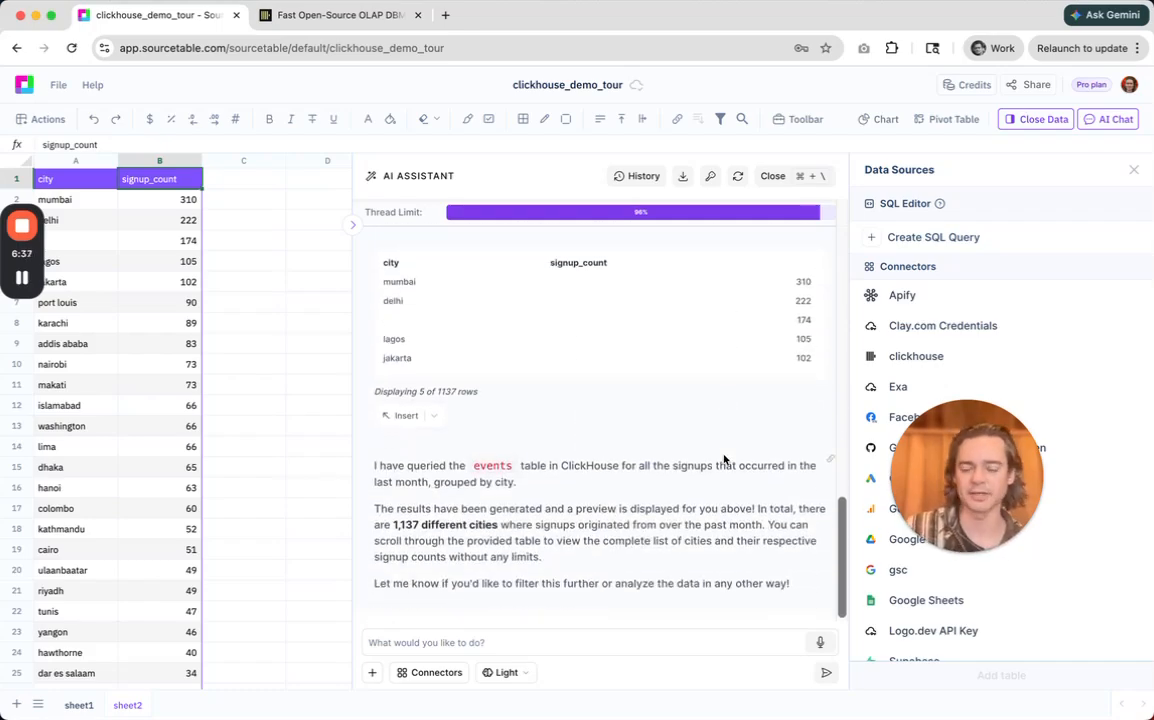
left_click(815, 643)
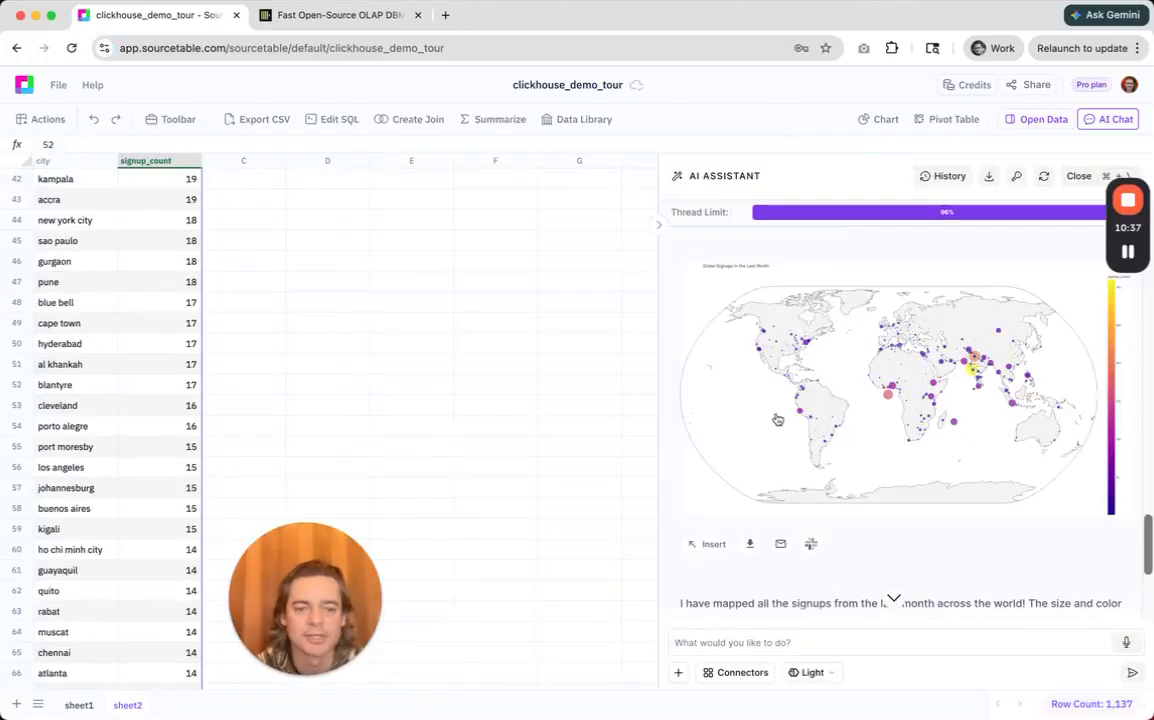
Enlarge the assistant's Global Signups in the Last Month map, close the preview, and insert the map into sheet2.
left_click(778, 419)
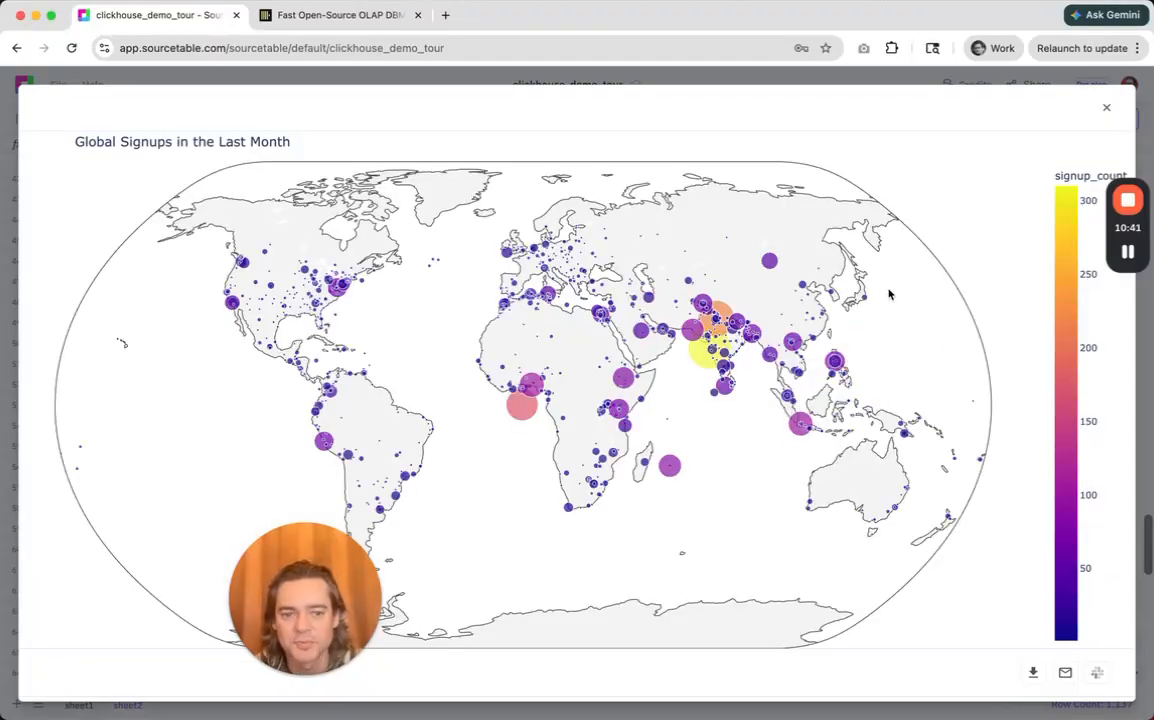
left_click(1106, 107)
left_click(707, 545)
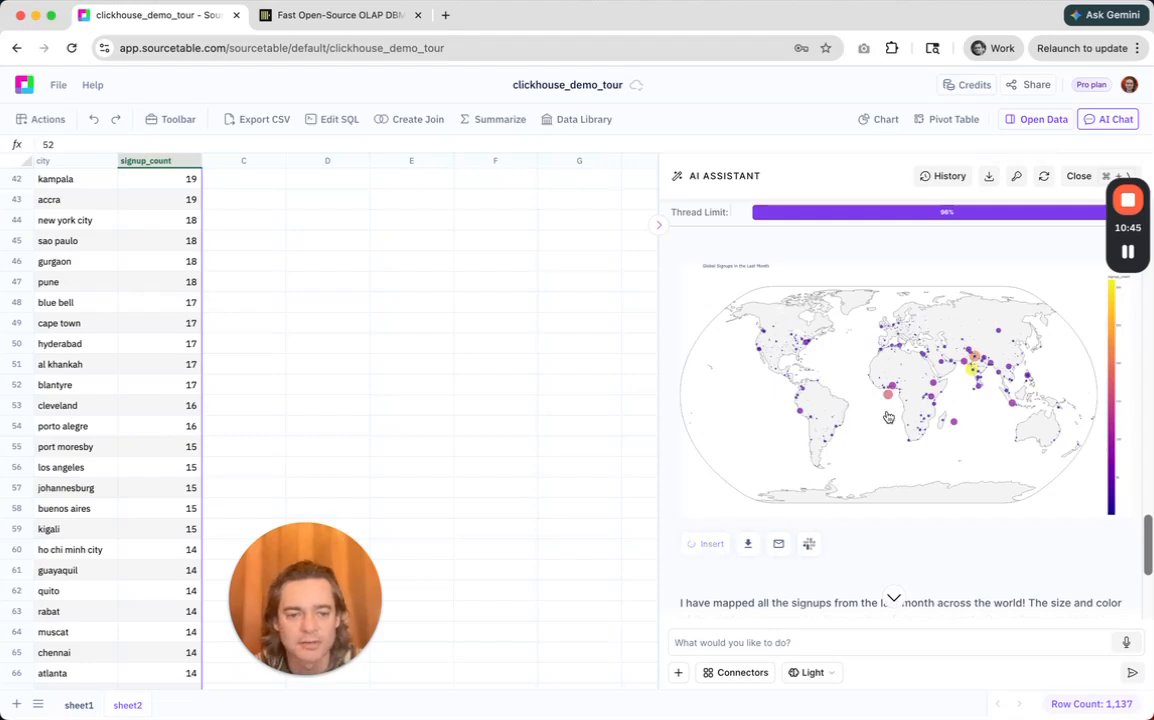
Prepare the global signups map for sharing to Slack, with the #marketing channel as its destination.
scroll(889, 417, "up", 5)
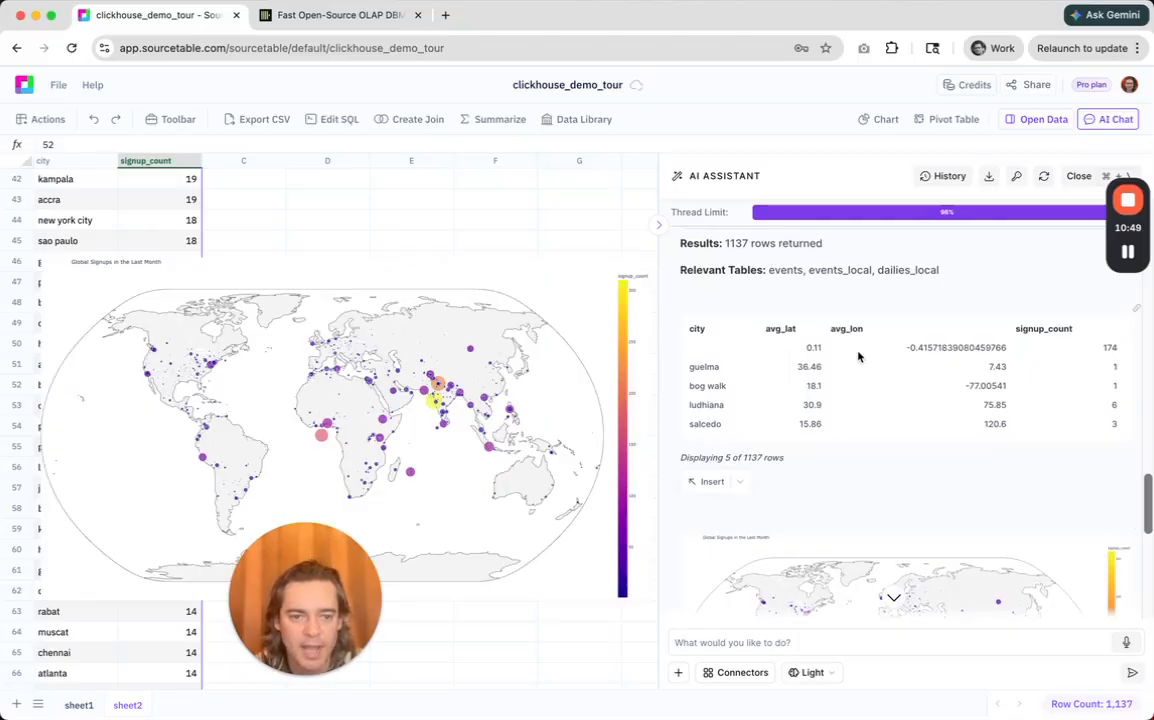
scroll(858, 355, "down", 5)
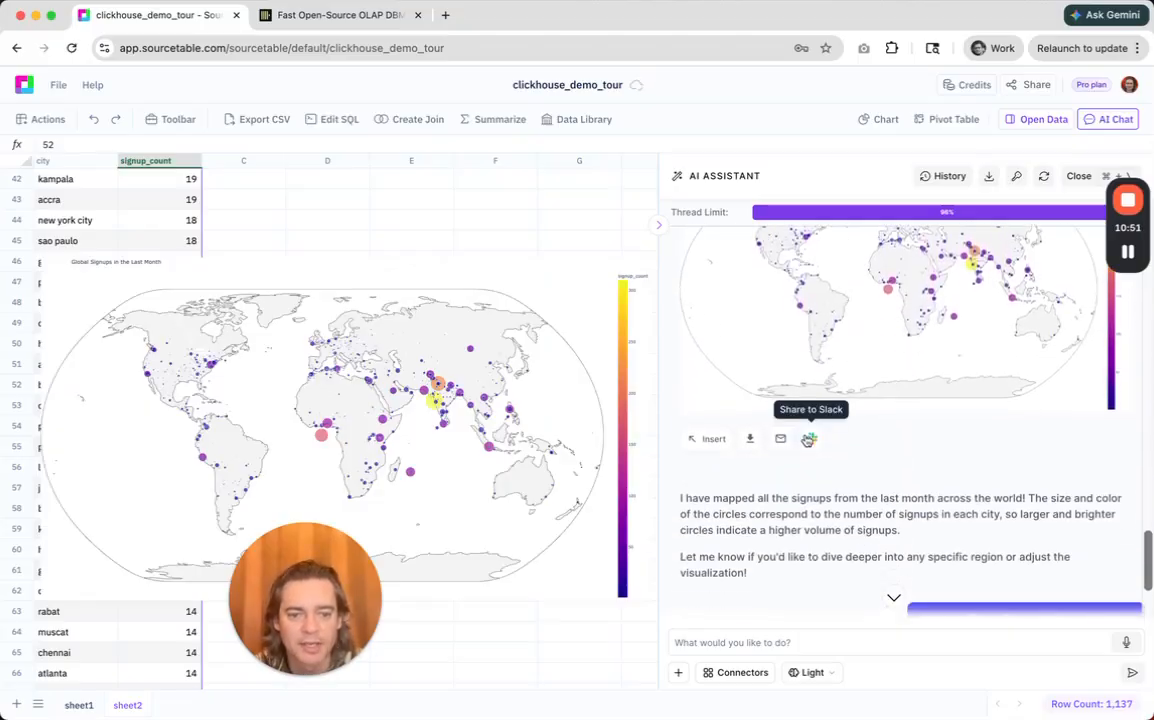
left_click(808, 440)
left_click(509, 467)
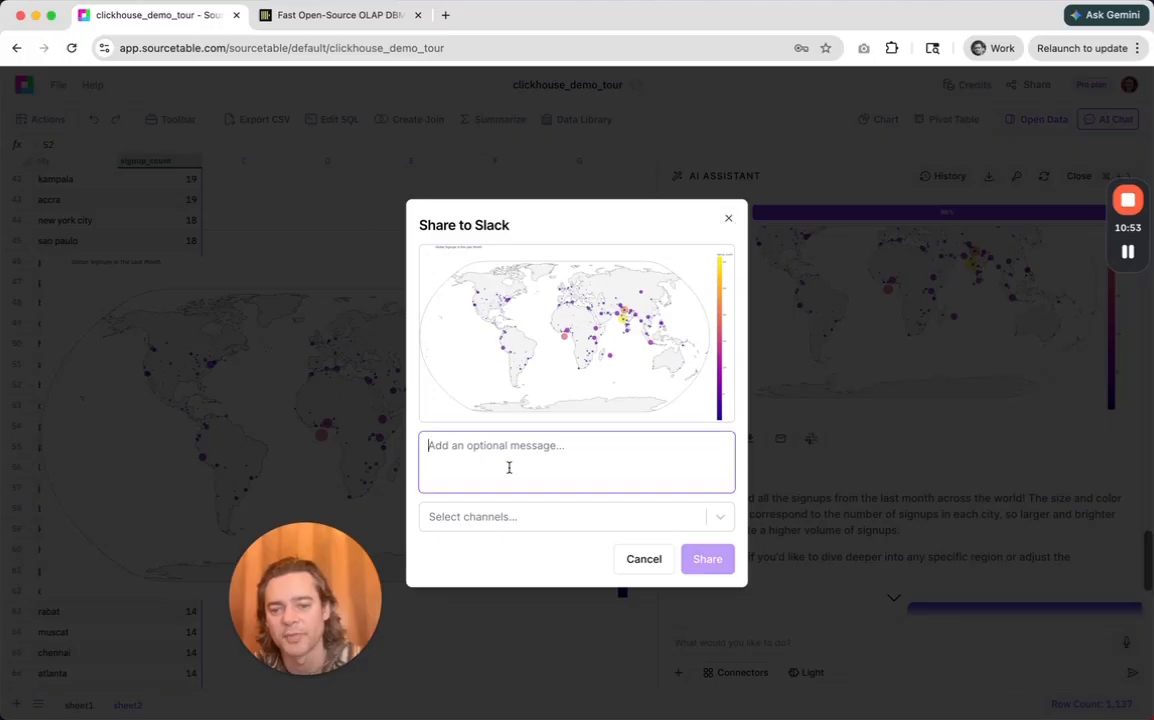
left_click(490, 516)
type("mark")
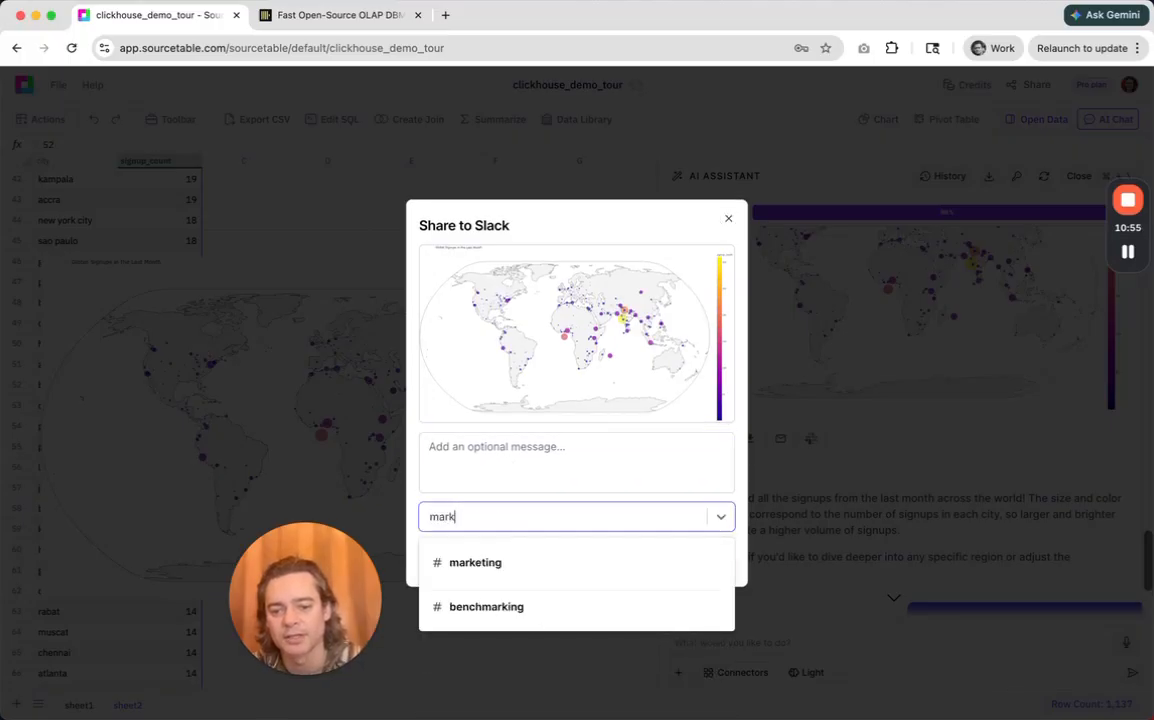
left_click(486, 563)
Add the message "Global map of signups in the last month." and share the map to Slack.
left_click(477, 453)
type("Global map o fsignups in the last month.")
left_click(499, 444)
key("BackSpace")
type("f")
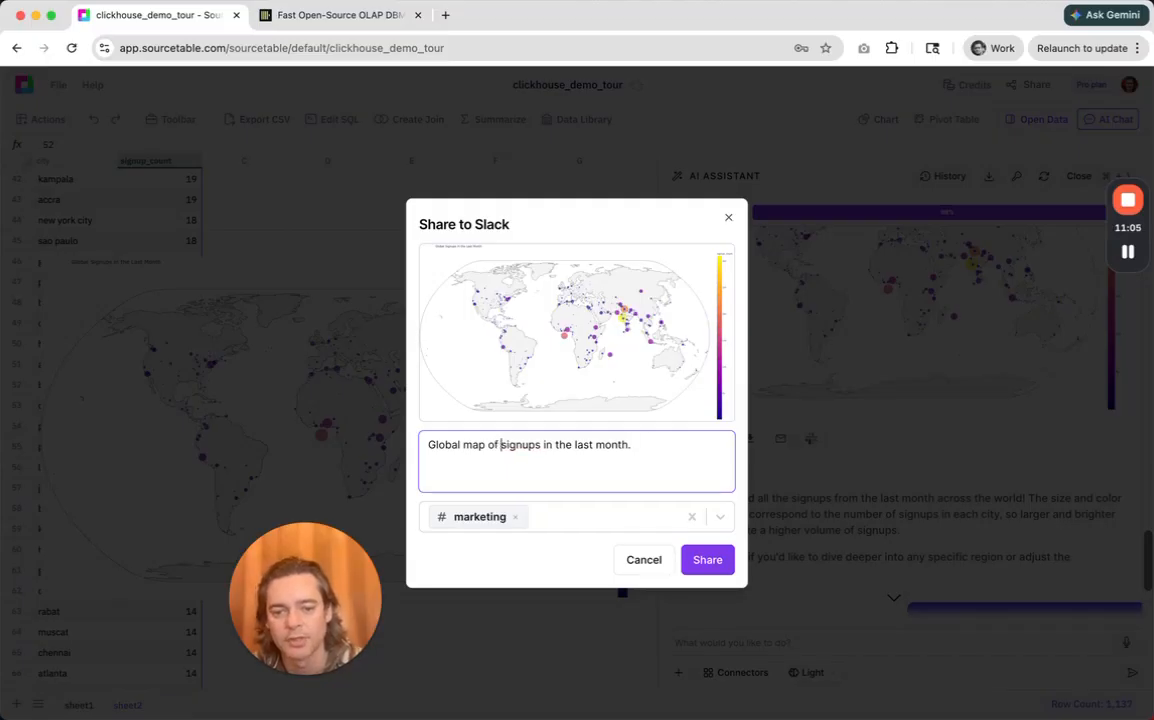
left_click(700, 560)
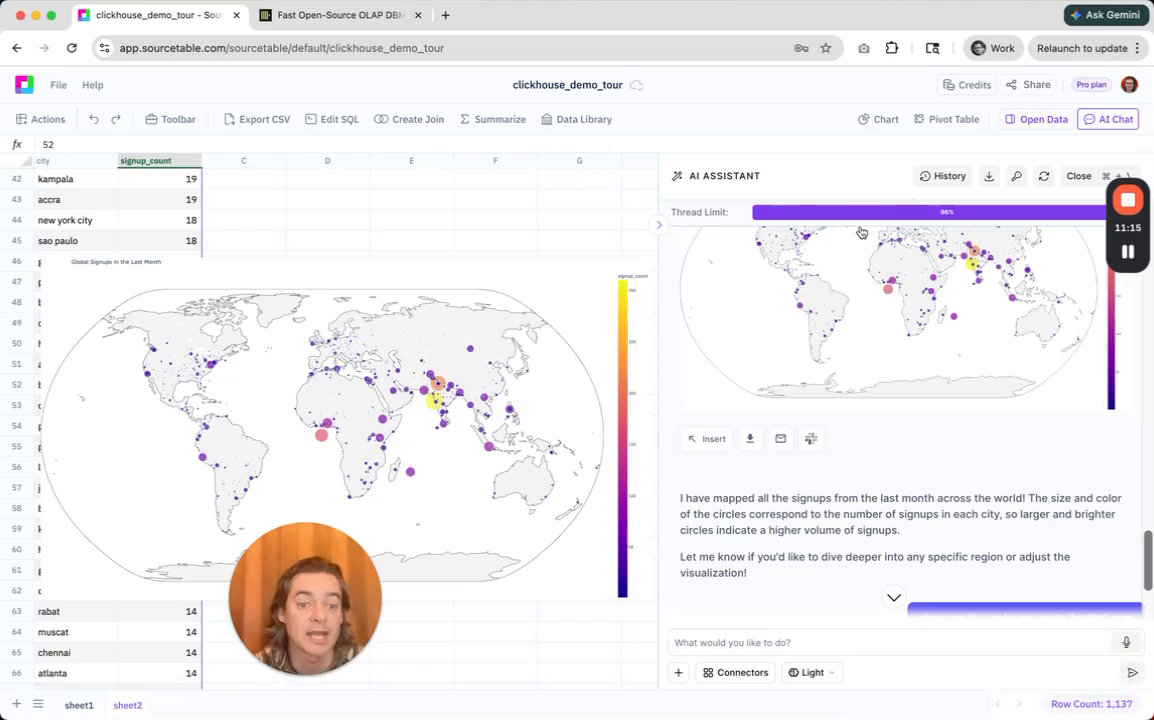
scroll(927, 467, "up", 2)
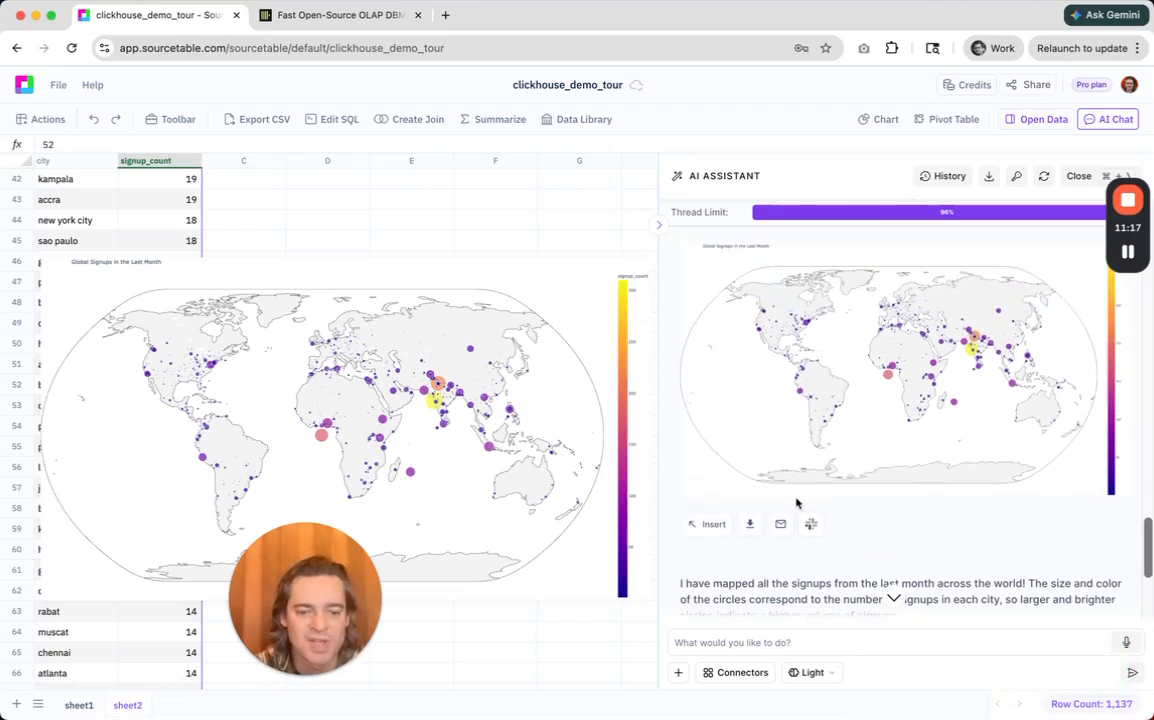
Examine the assistant's global signups map and the Python code it used to generate the map.
scroll(929, 523, "up", 2)
scroll(930, 525, "down", 5)
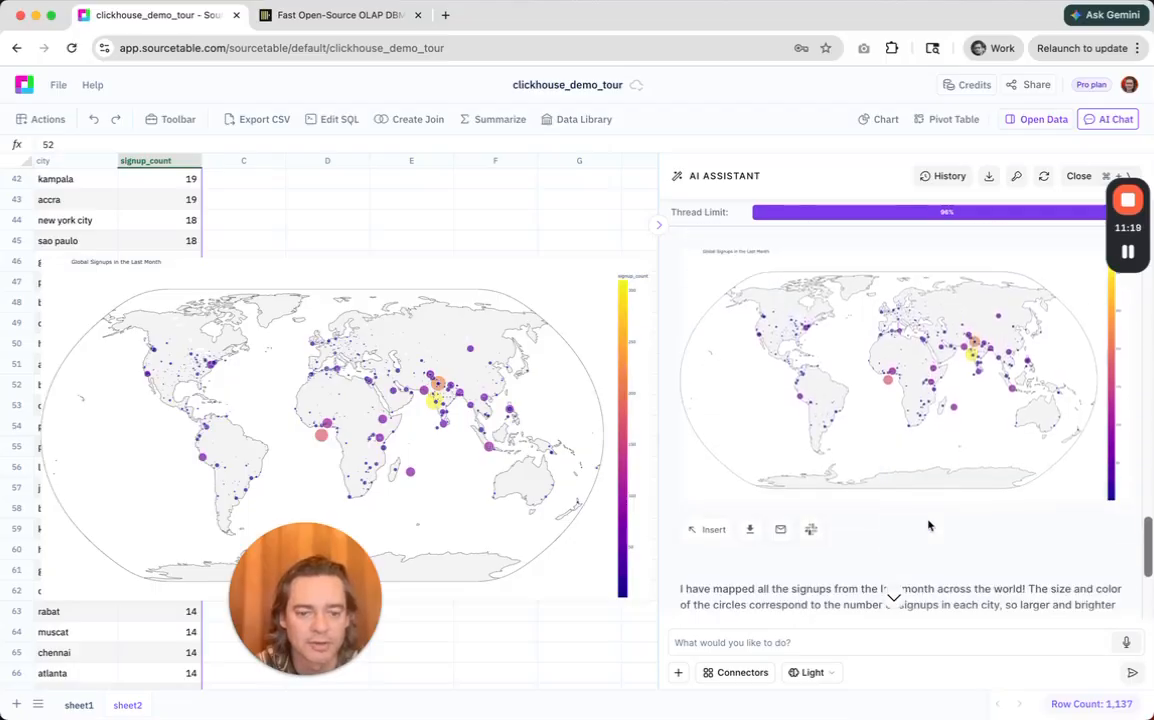
left_click(714, 512)
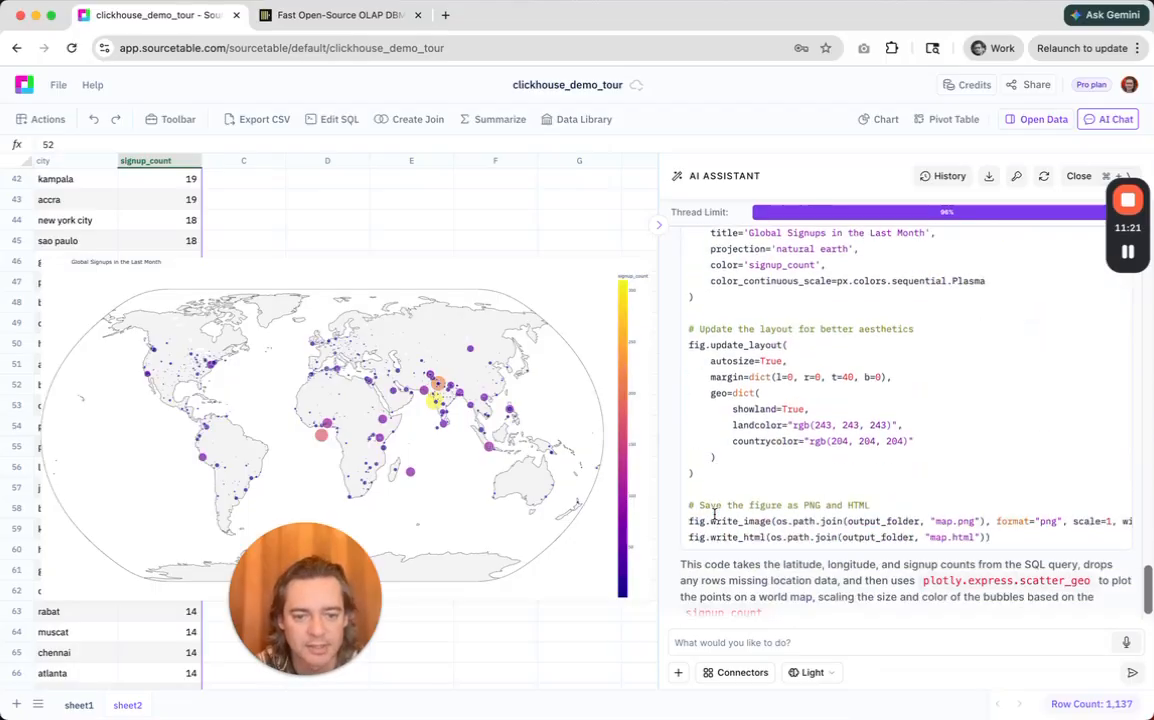
scroll(838, 425, "up", 4)
scroll(838, 425, "up", 3)
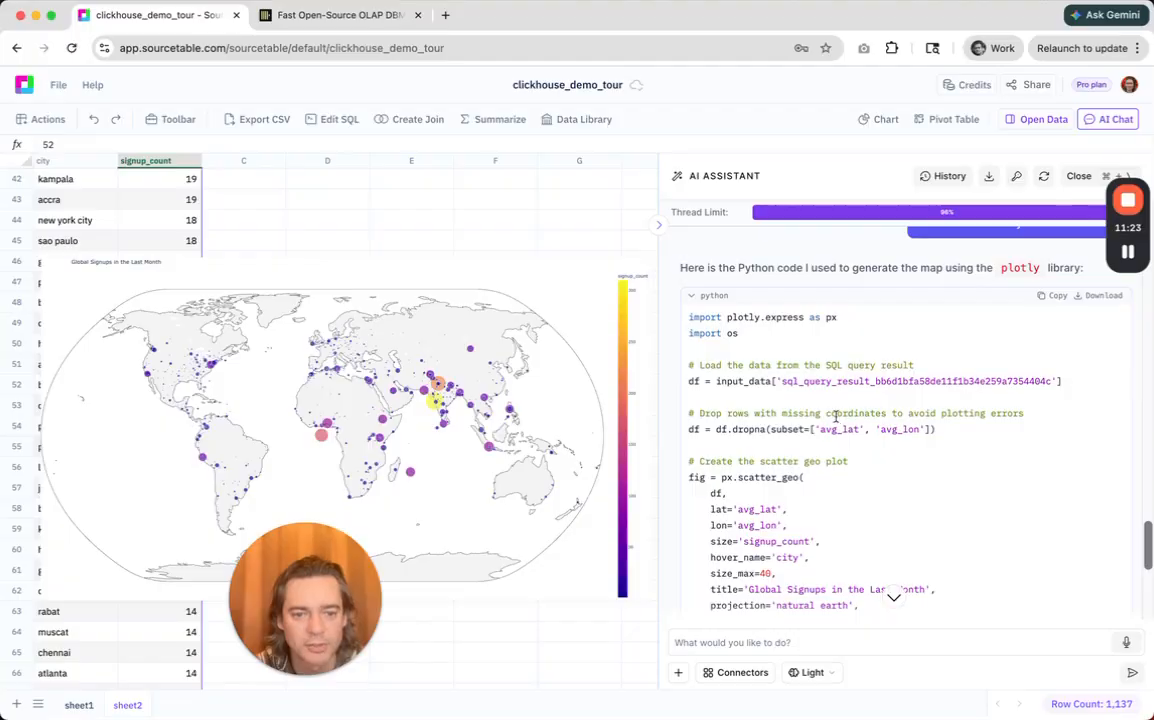
scroll(844, 395, "down", 7)
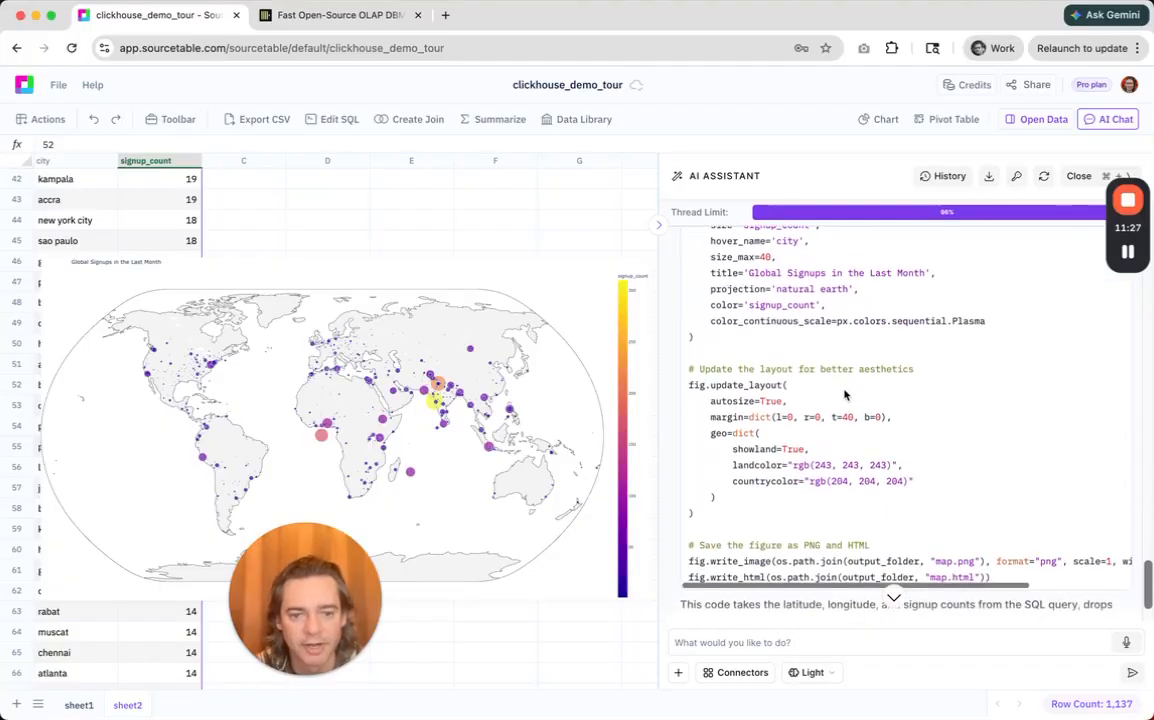
scroll(844, 395, "up", 4)
scroll(844, 395, "up", 4)
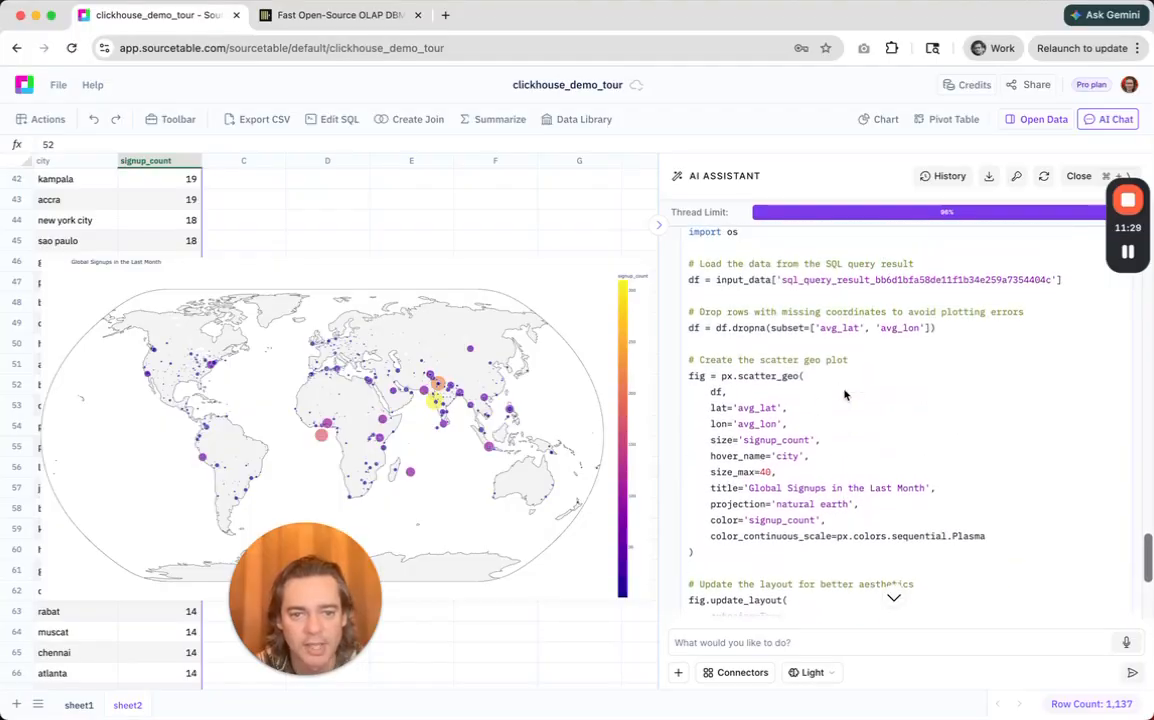
scroll(844, 395, "up", 1)
scroll(844, 395, "down", 1)
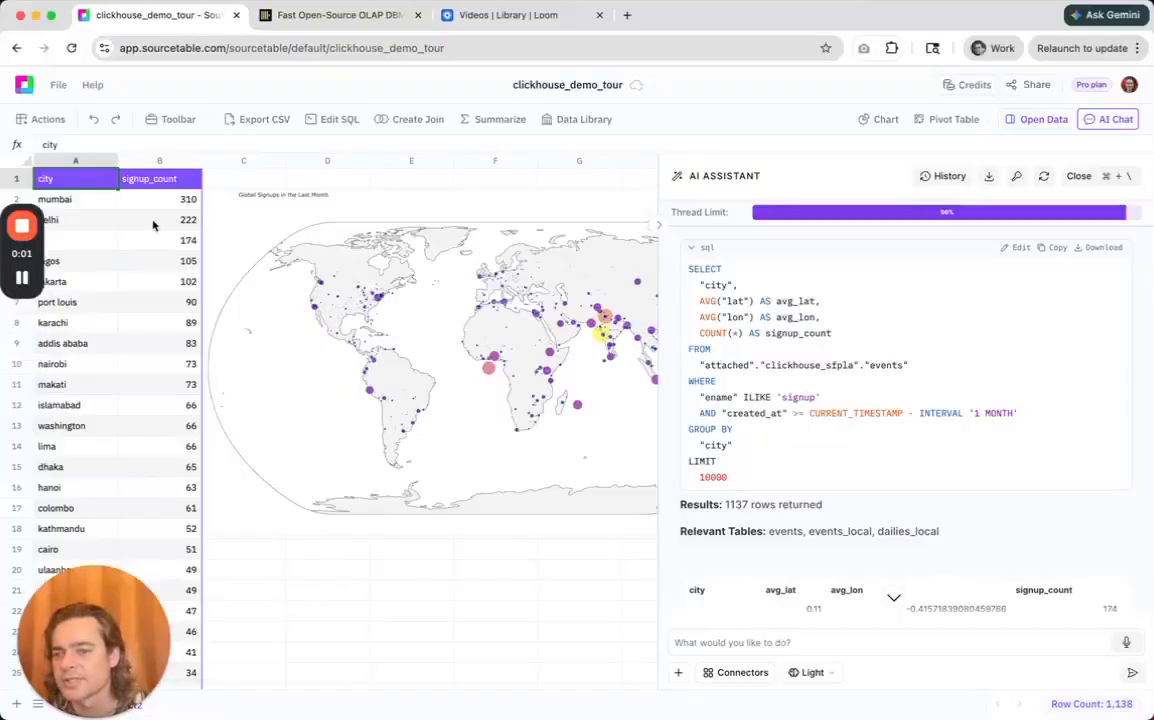
Open the SQL query behind the city signup_count table, autoformat it for reading, and close the editor without saving.
left_click(148, 219)
left_click(92, 199)
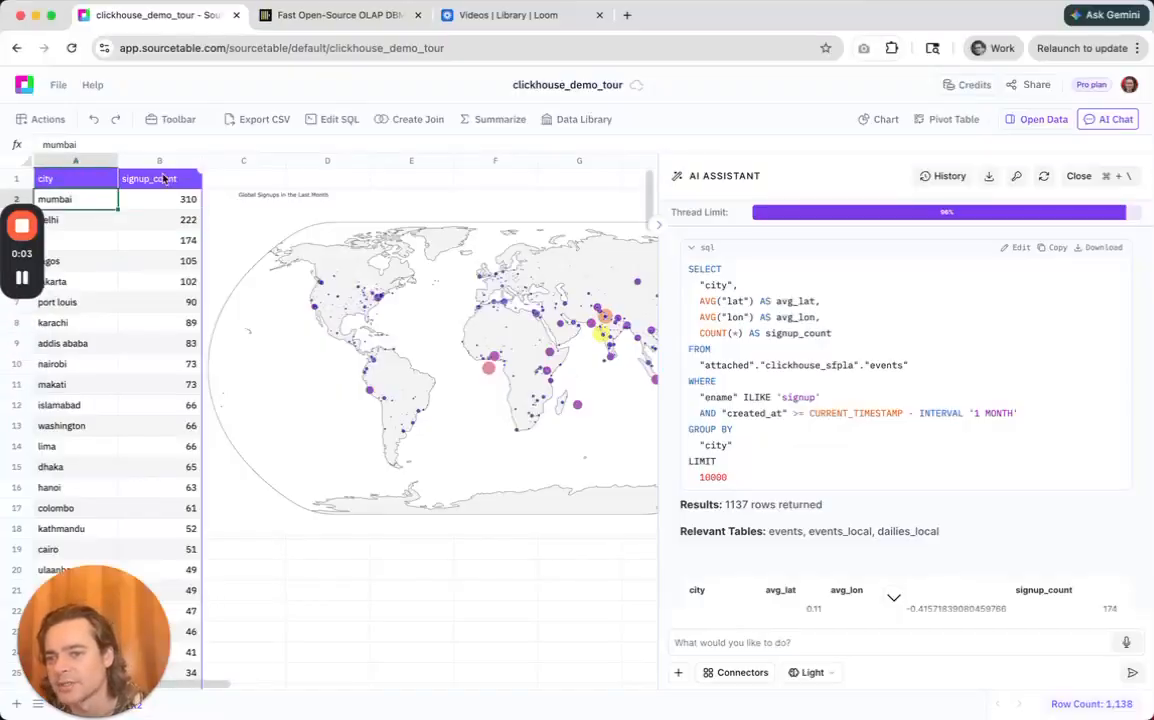
left_click(148, 176)
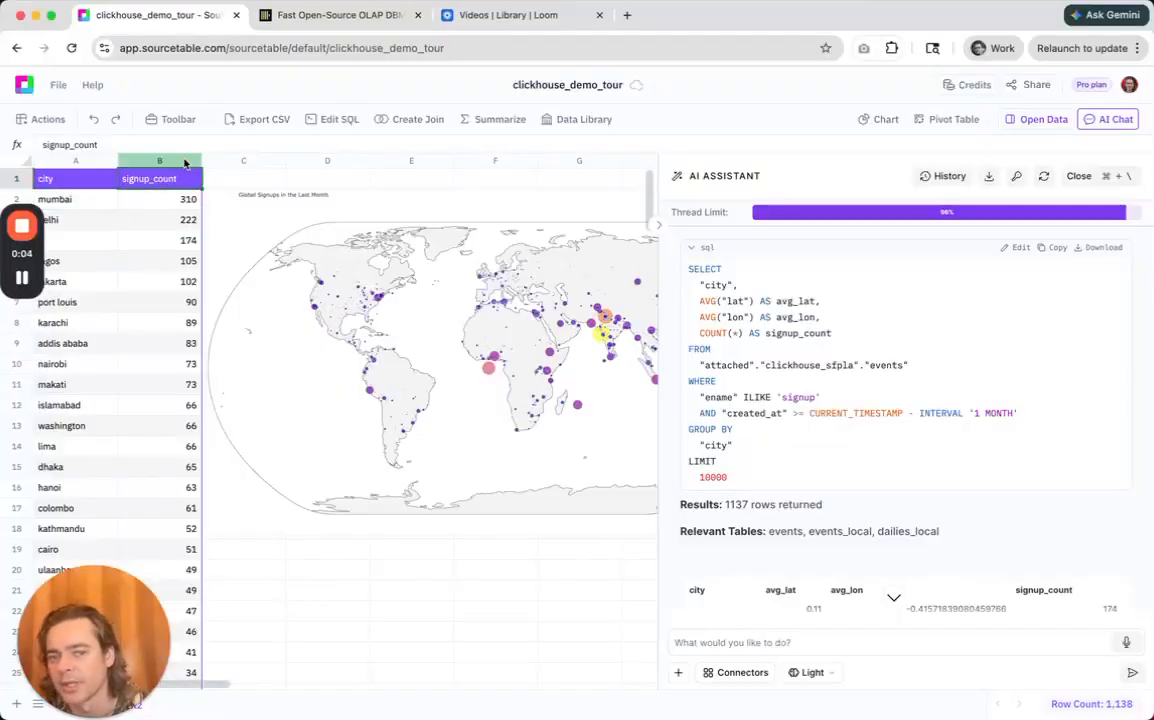
left_click(1035, 119)
left_click(1109, 172)
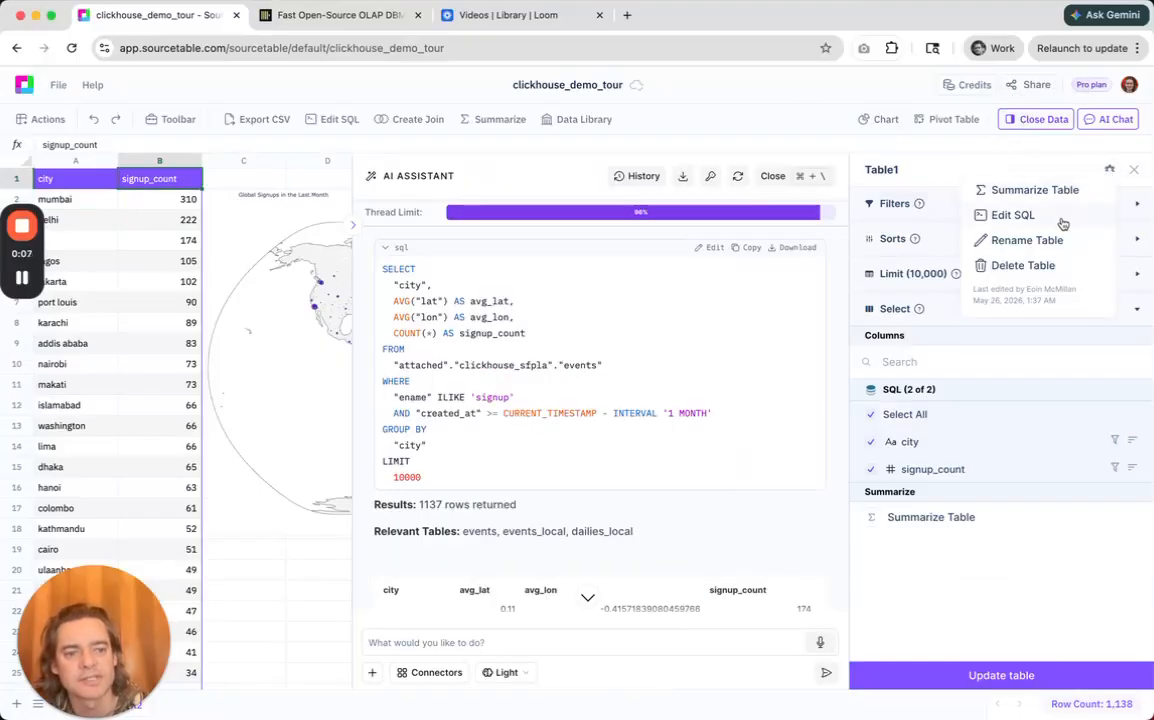
left_click(1000, 214)
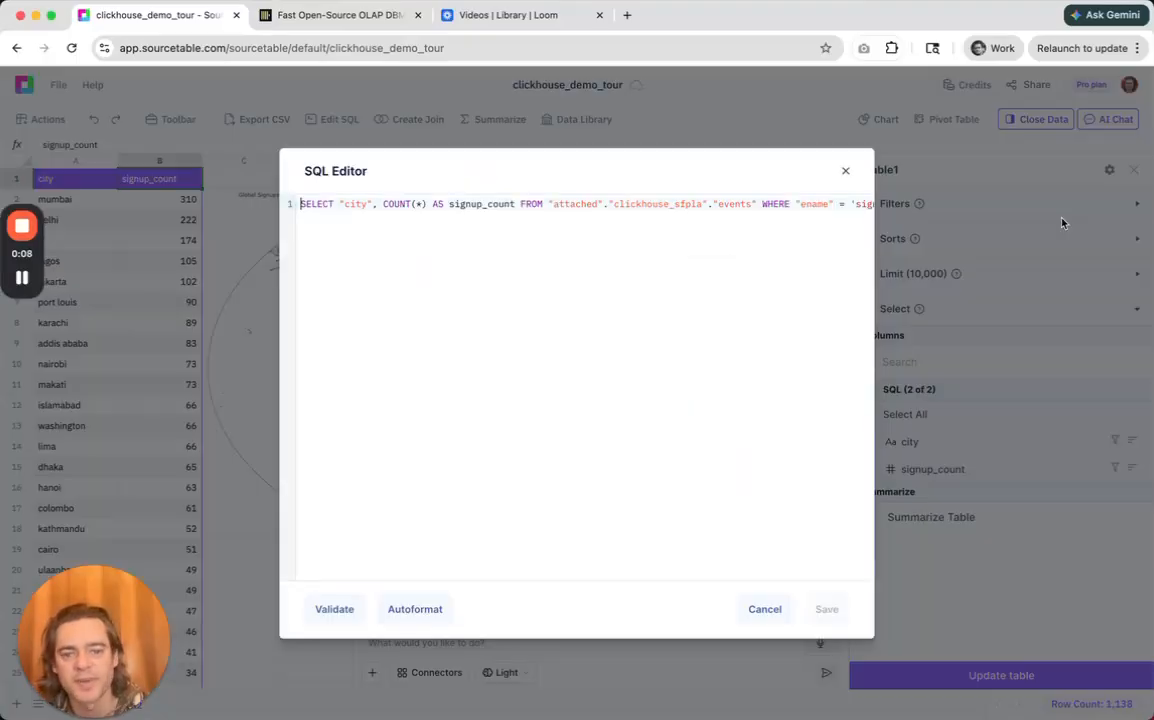
left_click(424, 612)
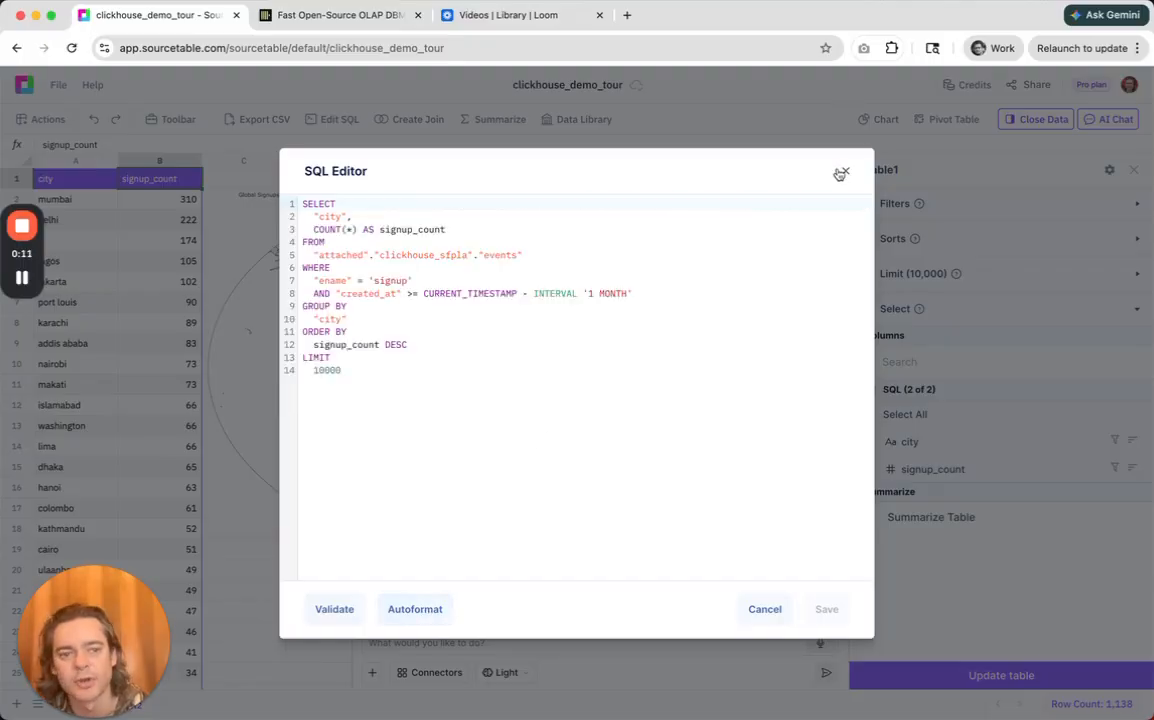
left_click(844, 172)
Add the city signups table to the team Data Library under the name clickhouse_events_signups_last_month.
left_click(568, 119)
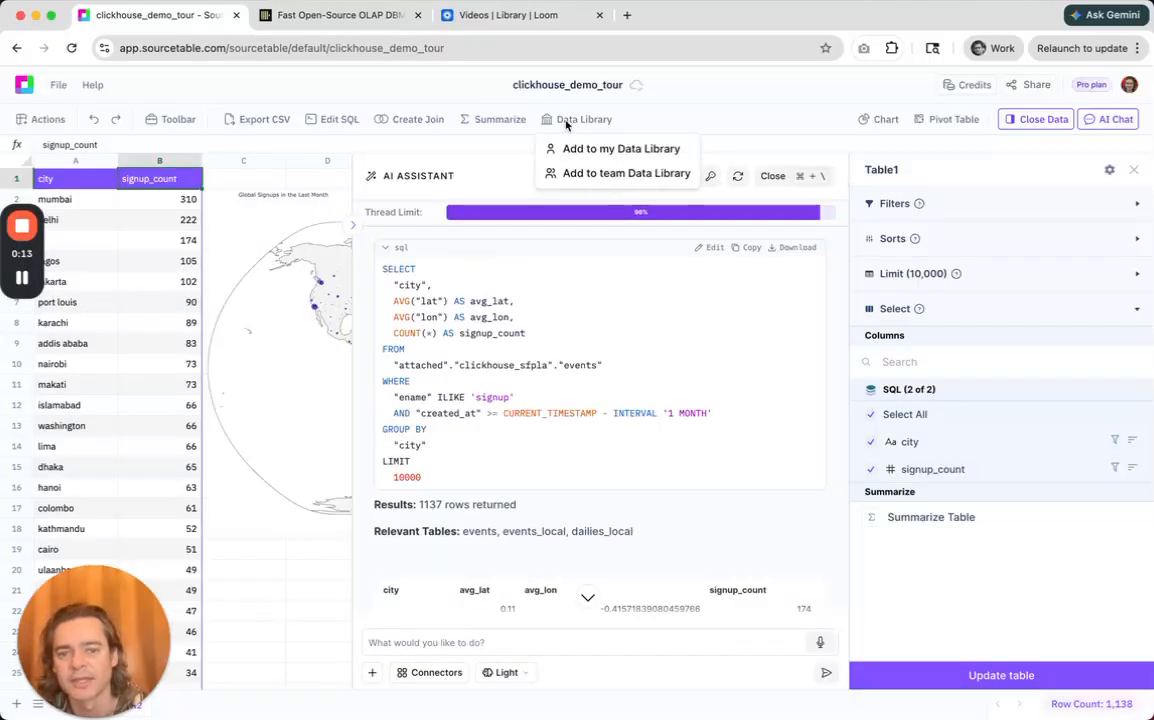
left_click(580, 173)
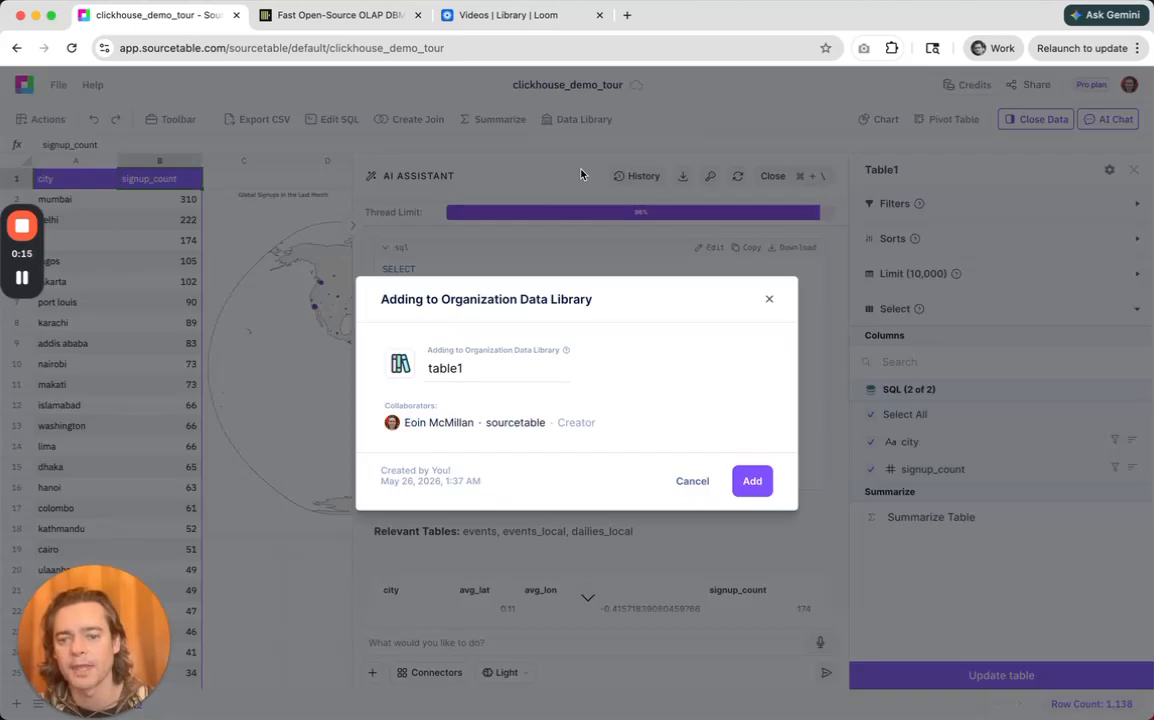
double_click(508, 358)
type("s")
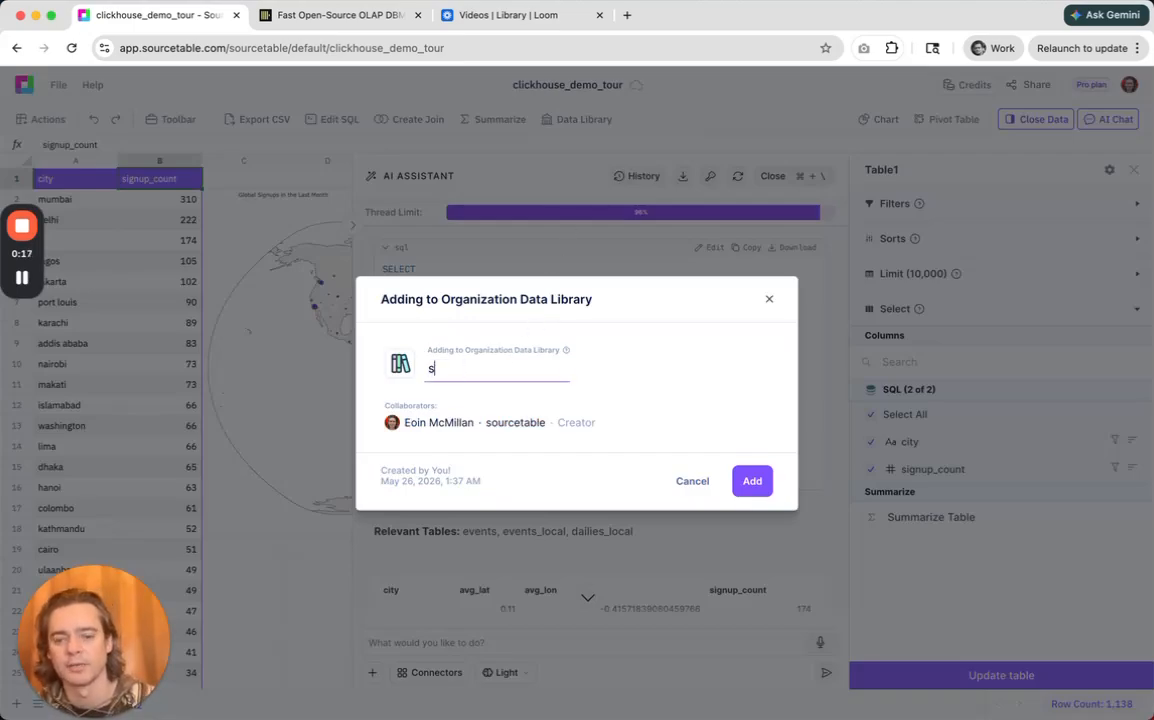
type("clickhouse_events_")
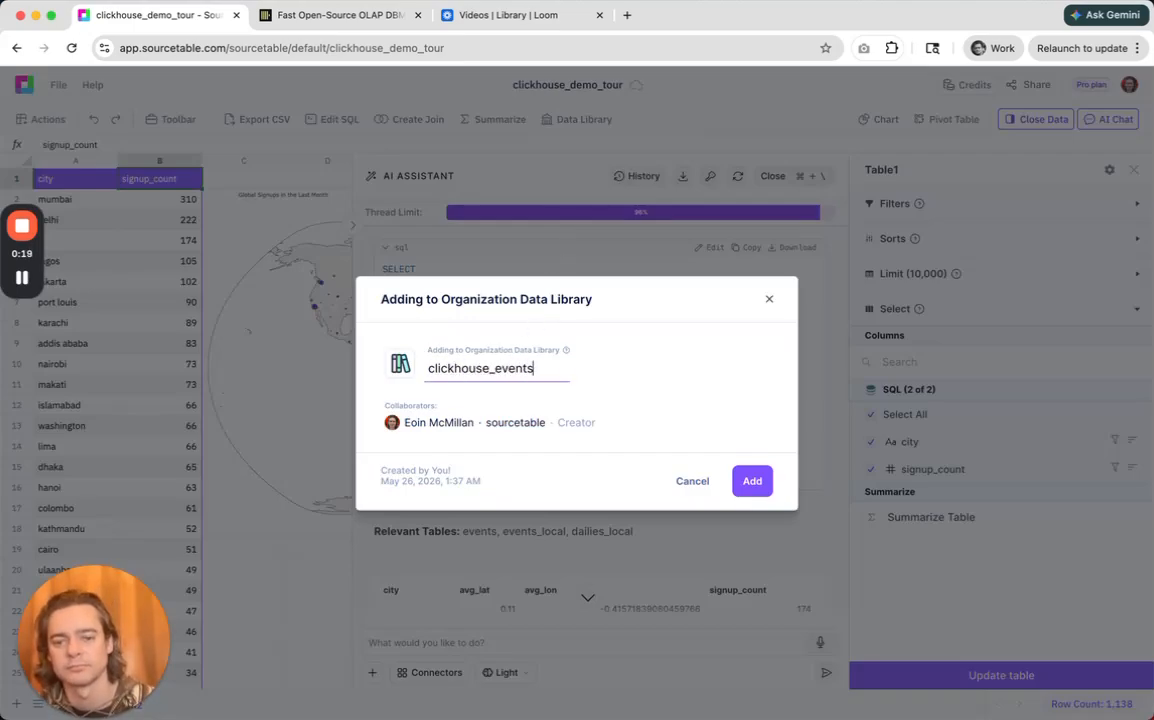
type("signups_last_")
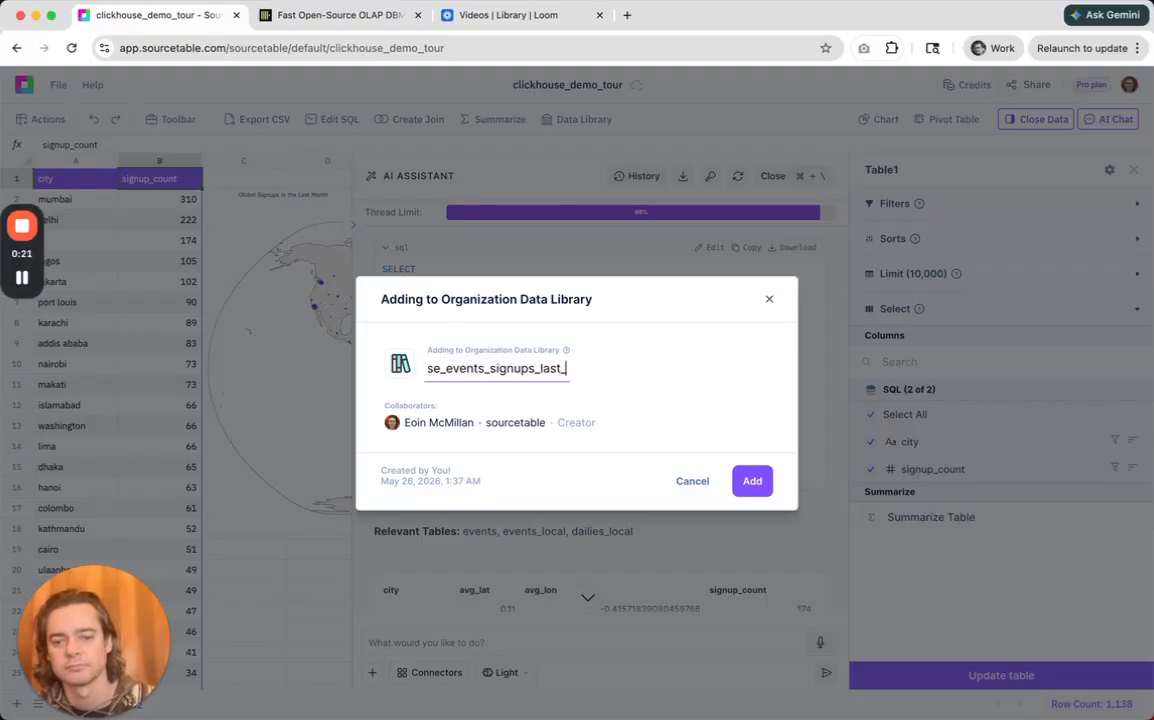
type("month_")
key("BackSpace")
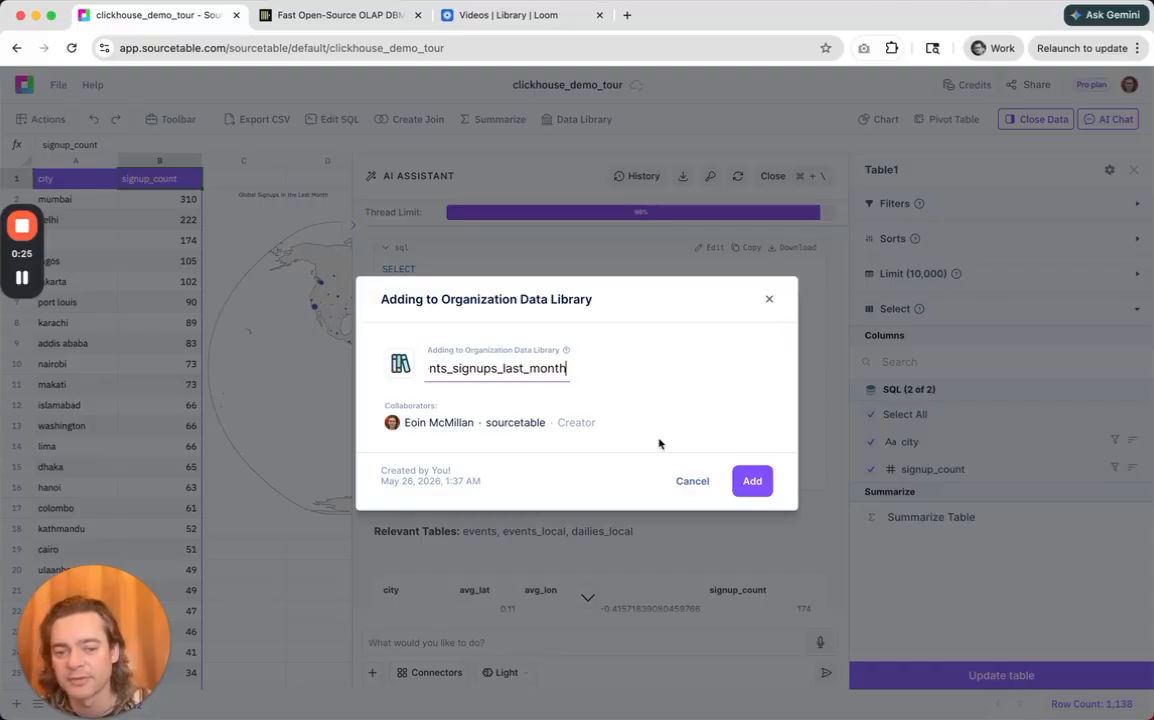
left_click(742, 480)
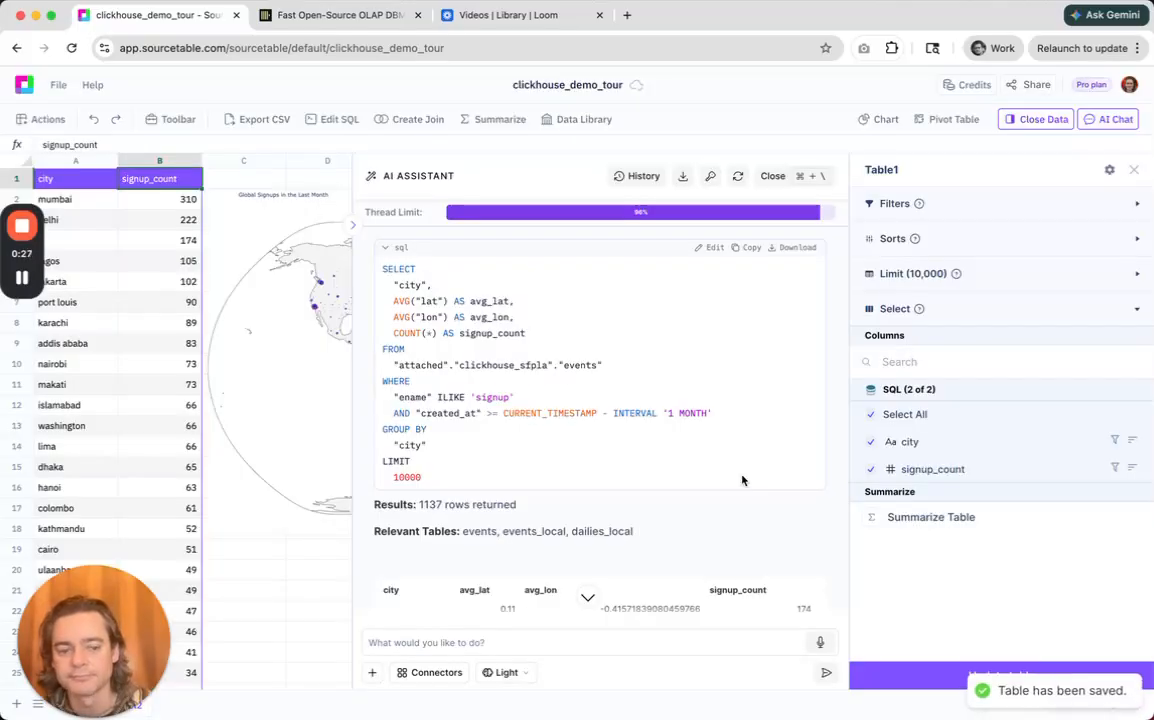